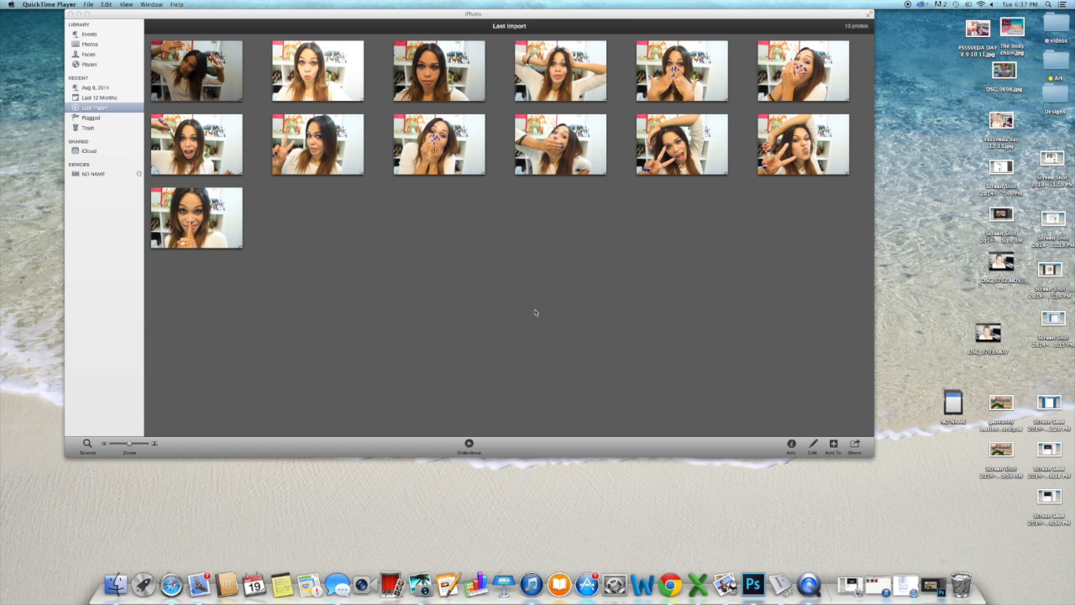
Open the first photo of the last import full size and look through the following photos one by one
{"action": "left_click", "coordinate": [208, 75]}
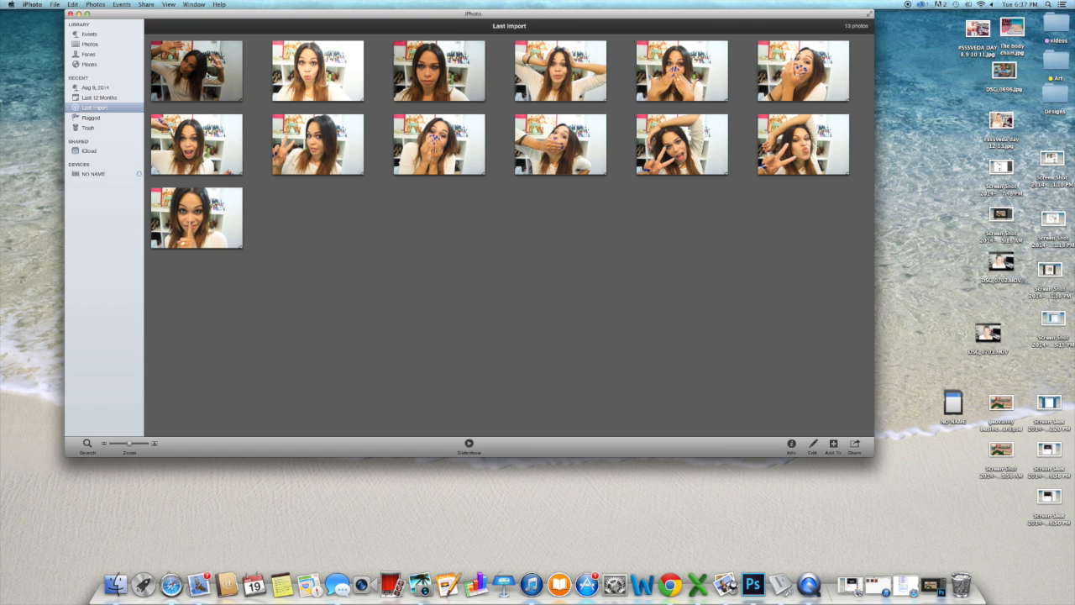
{"action": "left_click", "coordinate": [209, 75]}
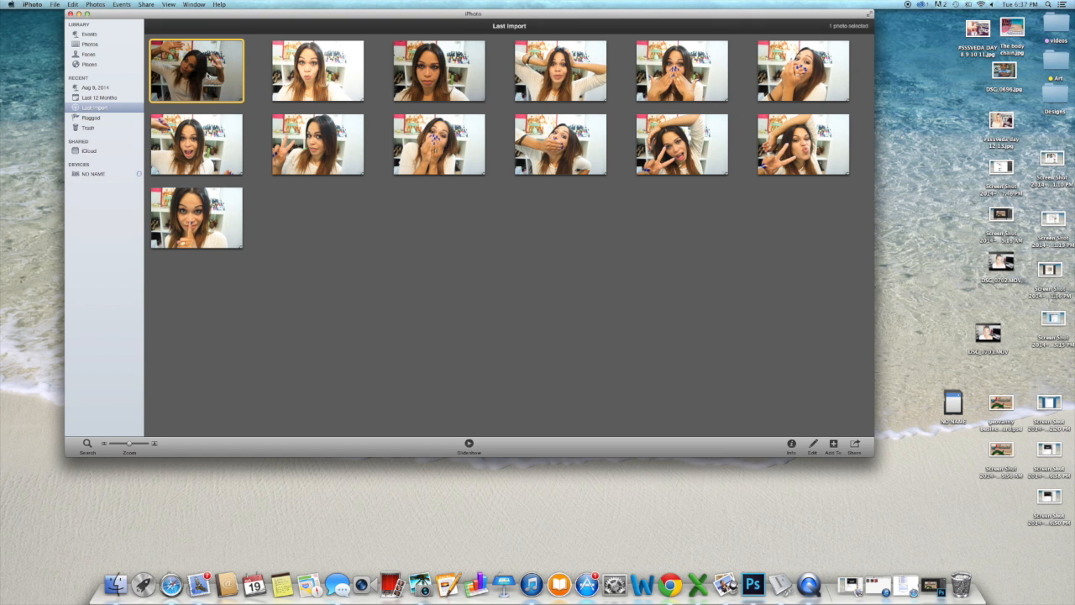
{"action": "double_click", "coordinate": [209, 75]}
{"action": "key", "text": "Right"}
{"action": "key", "text": "Left"}
{"action": "key", "text": "Right"}
{"action": "key", "text": "Right"}
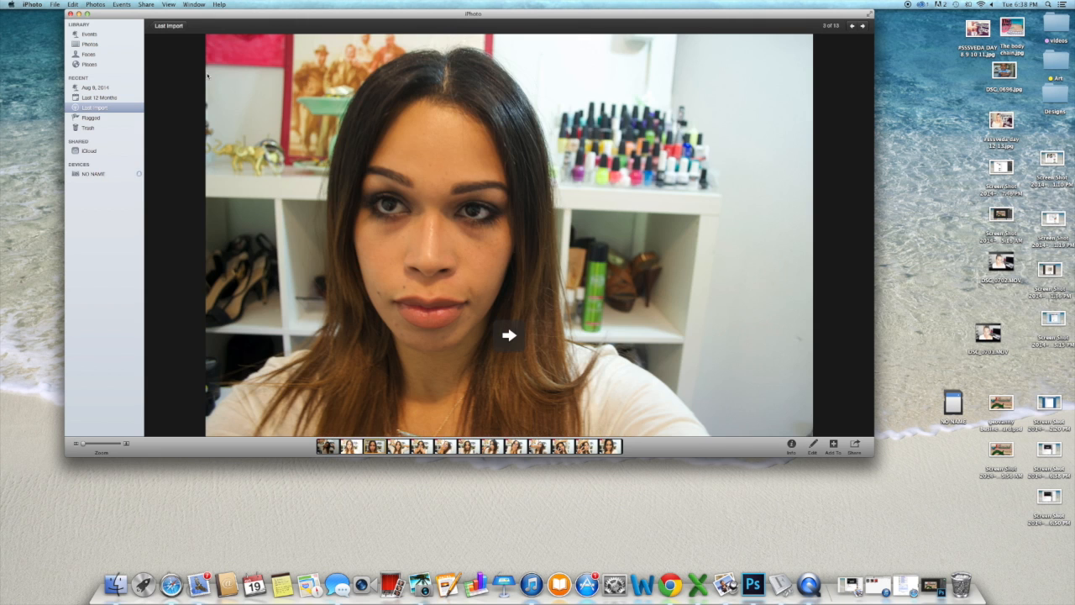
{"action": "key", "text": "Right"}
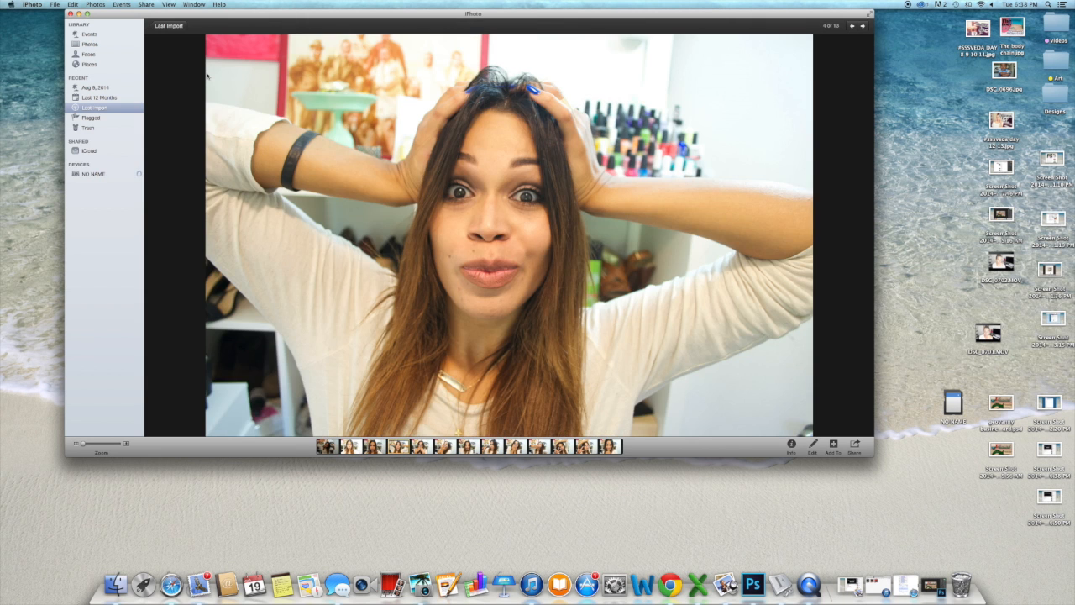
{"action": "key", "text": "Right"}
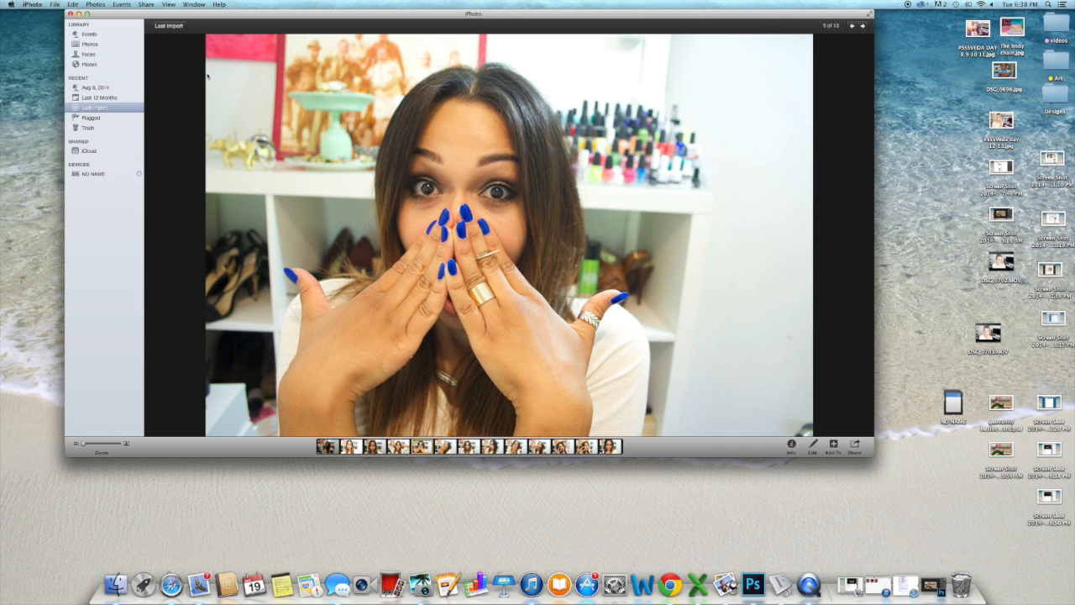
{"action": "key", "text": "Right"}
{"action": "key", "text": "Right"}
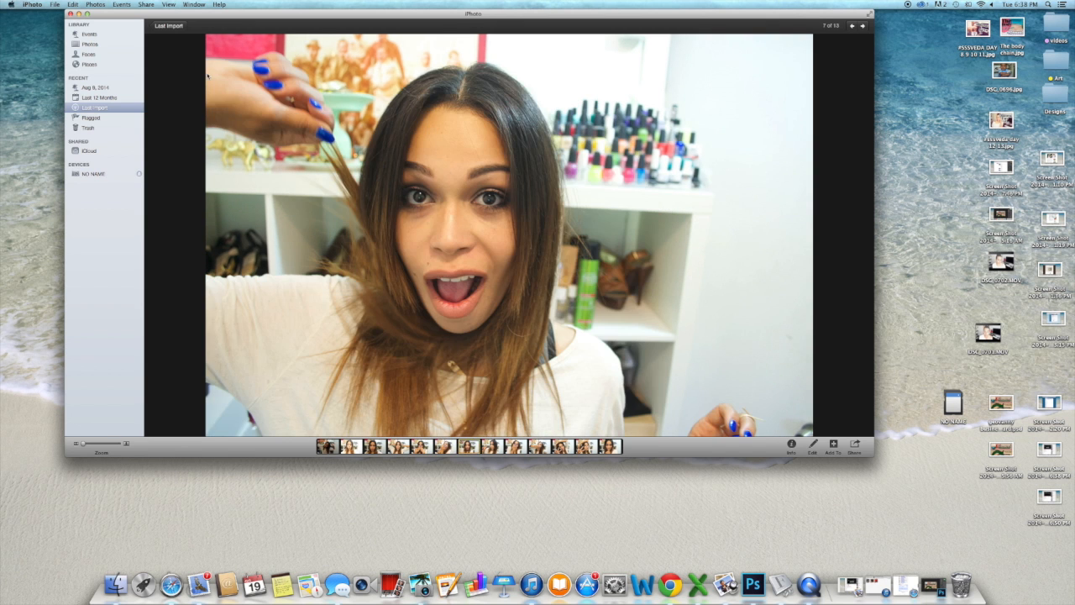
{"action": "key", "text": "Right"}
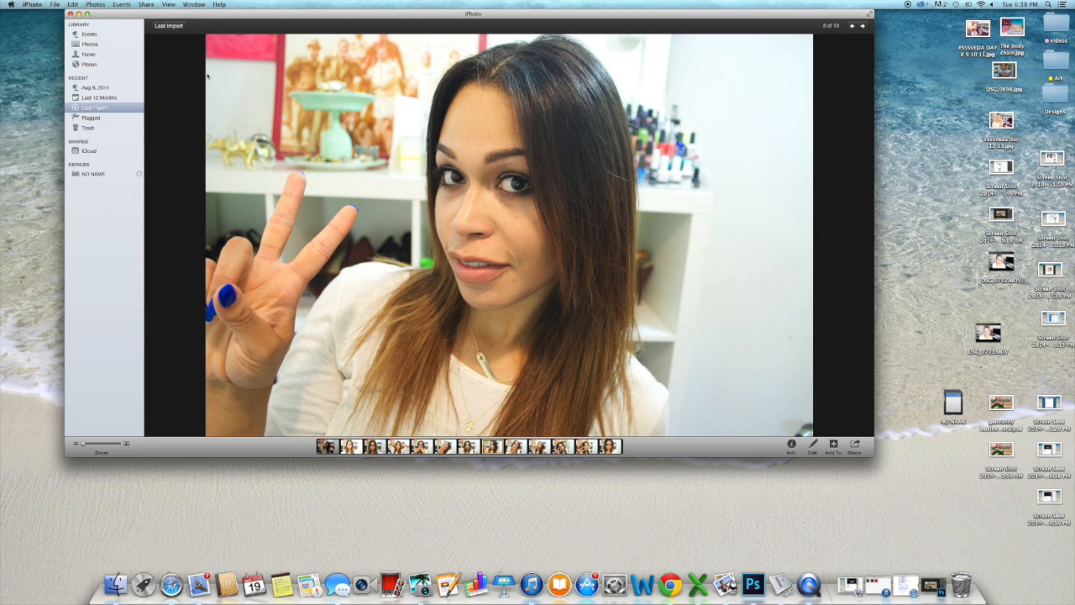
{"action": "key", "text": "Right"}
{"action": "key", "text": "Right"}
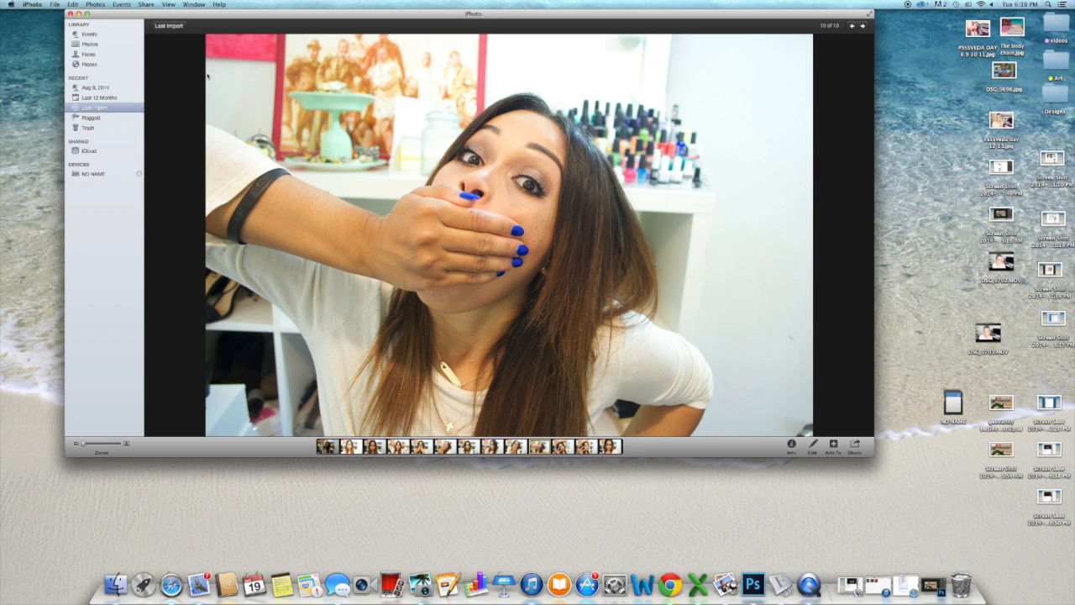
{"action": "key", "text": "Right"}
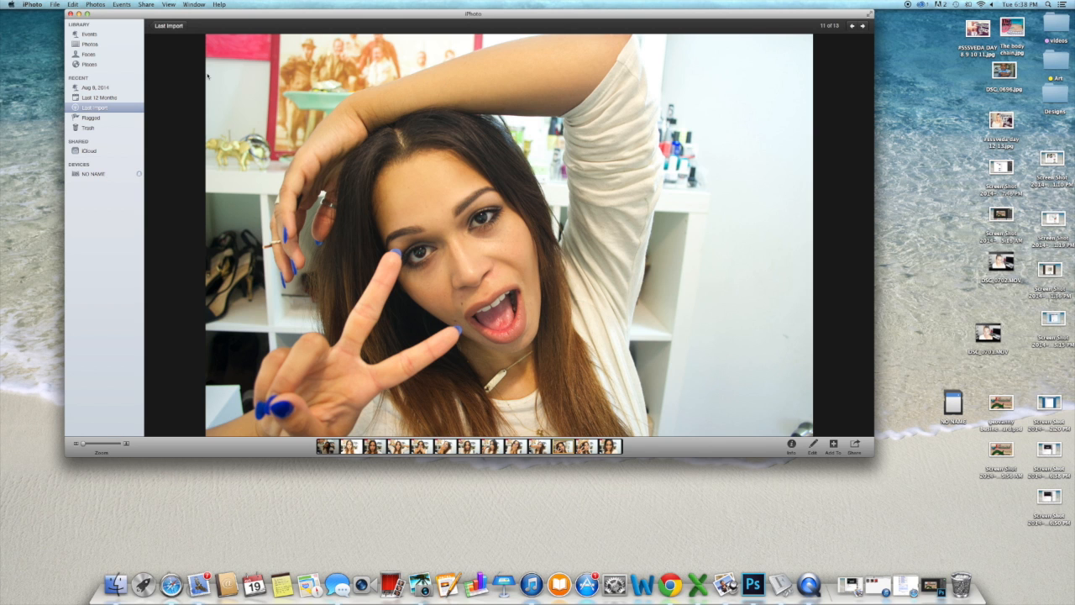
{"action": "key", "text": "Right"}
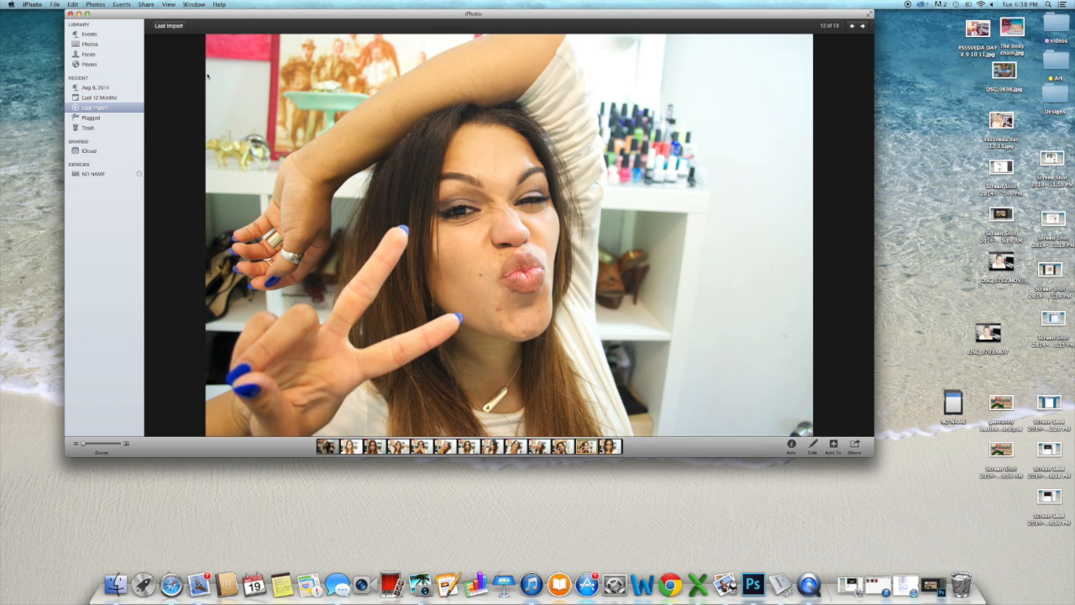
Flip back and forth through the imported photos to compare the poses, ending on the one with a hand over the mouth
{"action": "key", "text": "Left"}
{"action": "key", "text": "Left"}
{"action": "key", "text": "Left"}
{"action": "key", "text": "Left"}
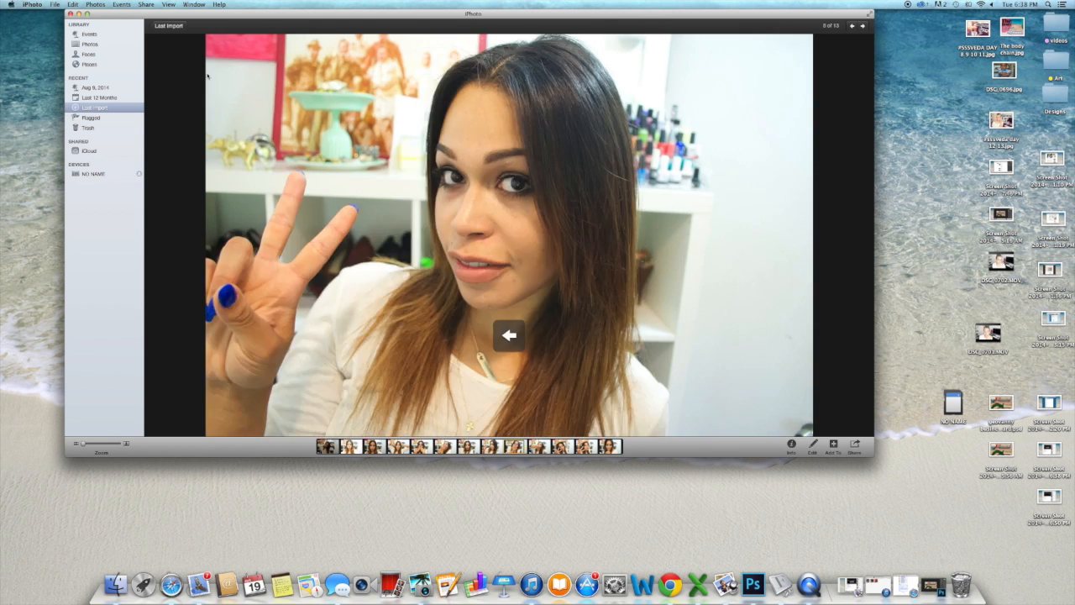
{"action": "key", "text": "Left"}
{"action": "key", "text": "Left"}
{"action": "key", "text": "Left"}
{"action": "key", "text": "Right"}
{"action": "key", "text": "Right"}
{"action": "key", "text": "Right"}
{"action": "key", "text": "Right"}
{"action": "key", "text": "Right"}
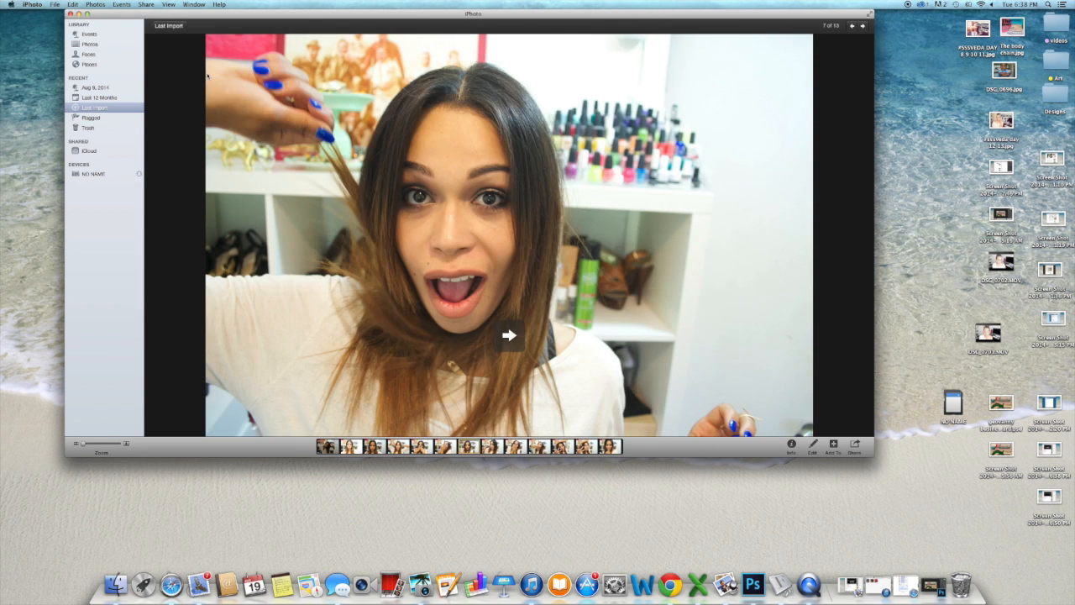
{"action": "key", "text": "Right"}
{"action": "key", "text": "Right"}
{"action": "key", "text": "Right"}
{"action": "key", "text": "Left"}
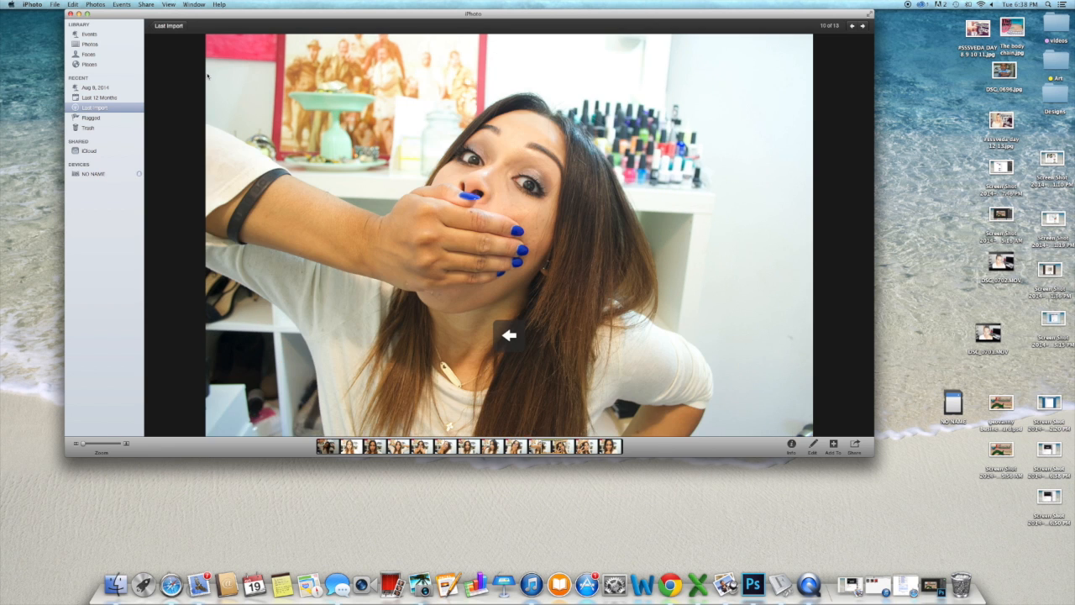
Return to the photo overview and open the selected hand-over-mouth photo in Photoshop
{"action": "left_click", "coordinate": [168, 25]}
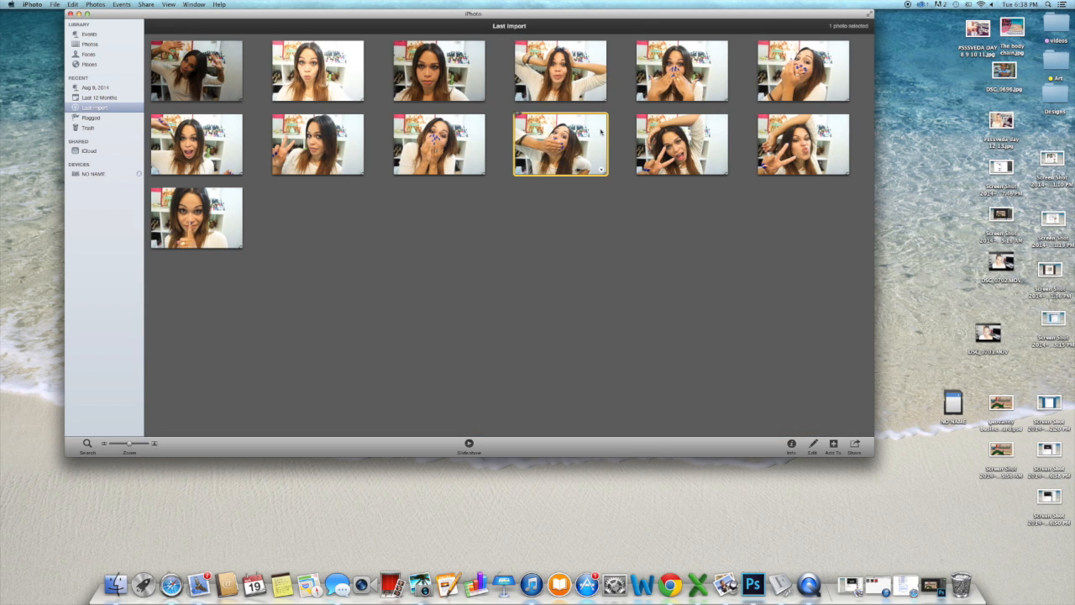
{"action": "left_click_drag", "start_coordinate": [602, 131], "coordinate": [1029, 238]}
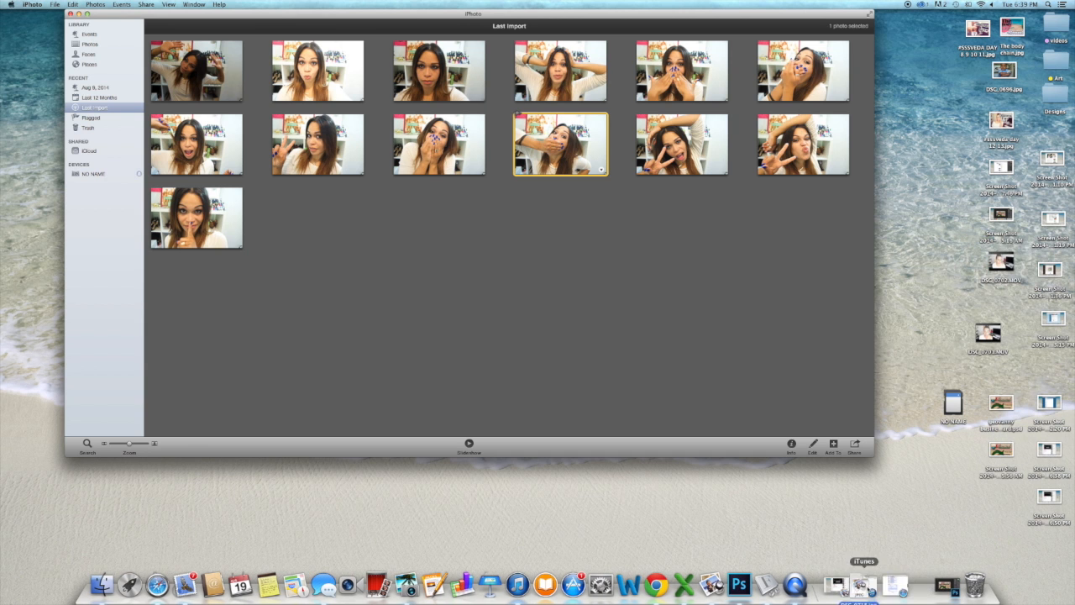
{"action": "left_click_drag", "start_coordinate": [753, 584], "coordinate": [753, 584]}
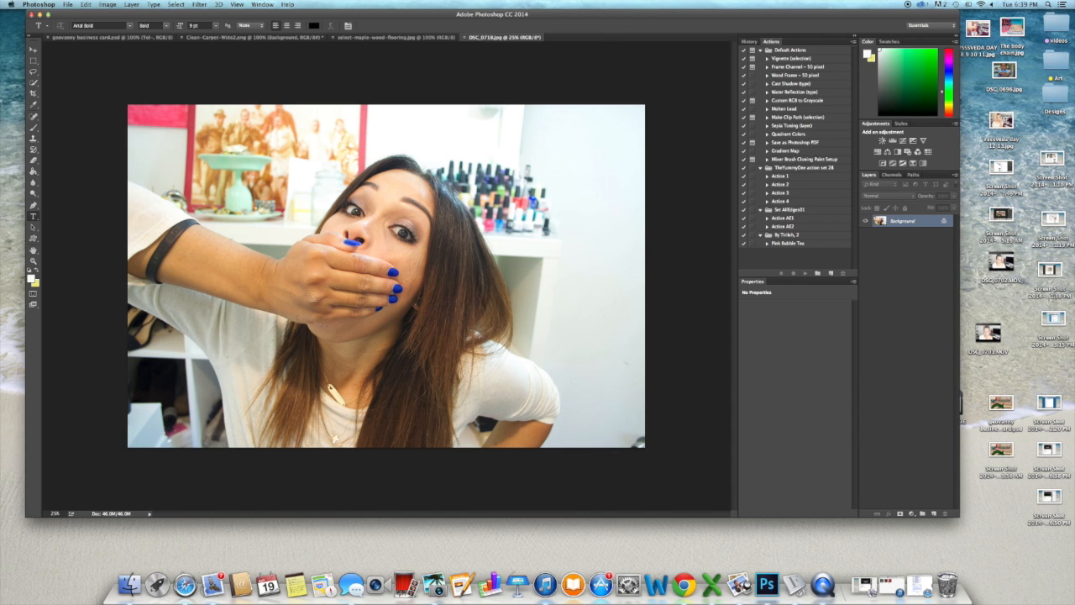
Adjust the photo's brightness with a Brightness/Contrast adjustment
{"action": "left_click", "coordinate": [106, 6]}
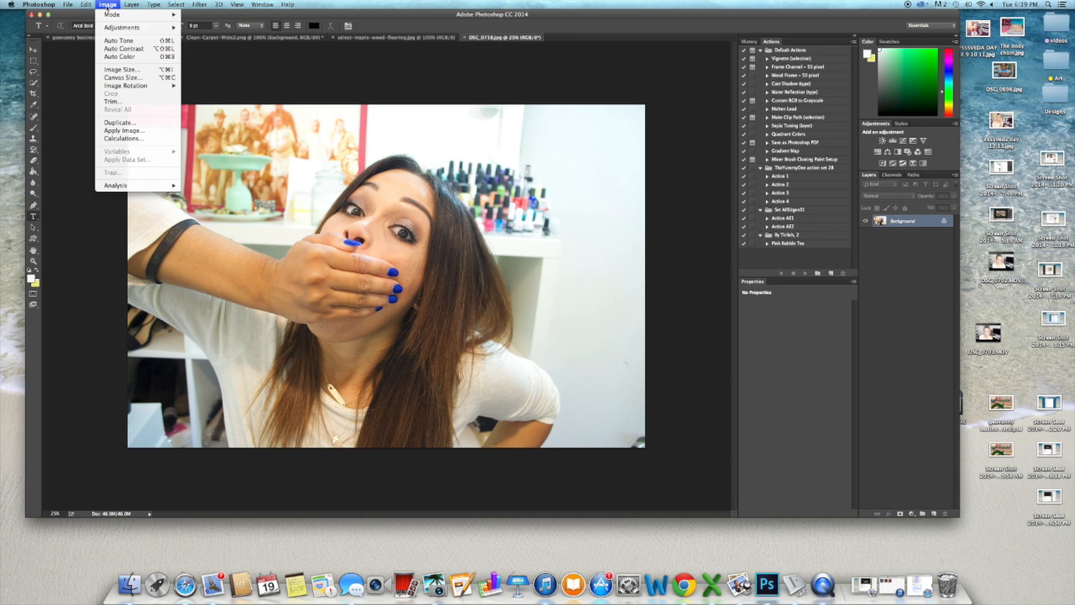
{"action": "mouse_move", "coordinate": [157, 32]}
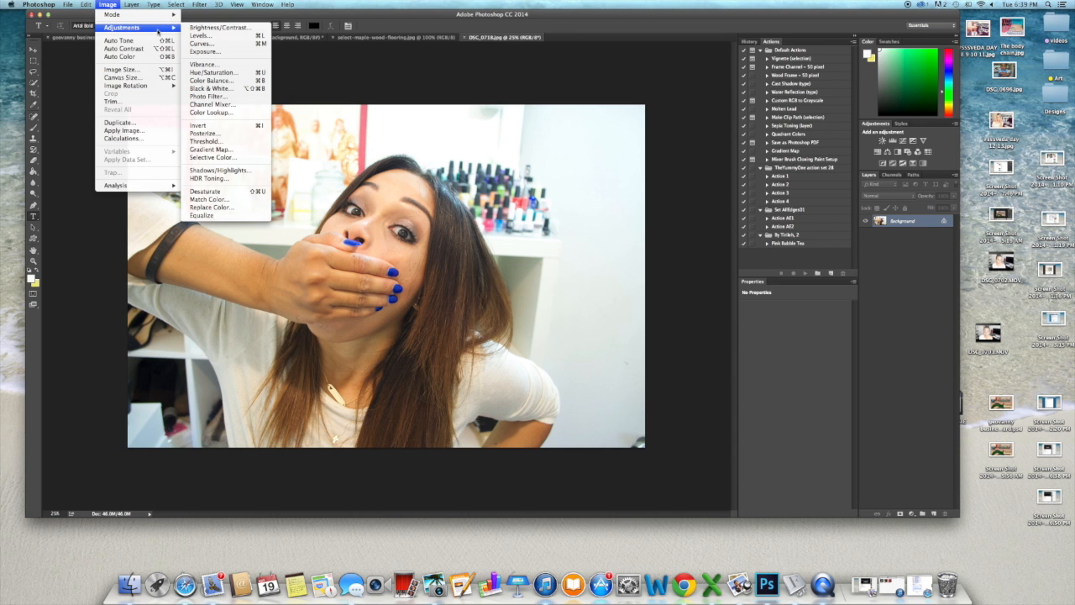
{"action": "left_click", "coordinate": [216, 27]}
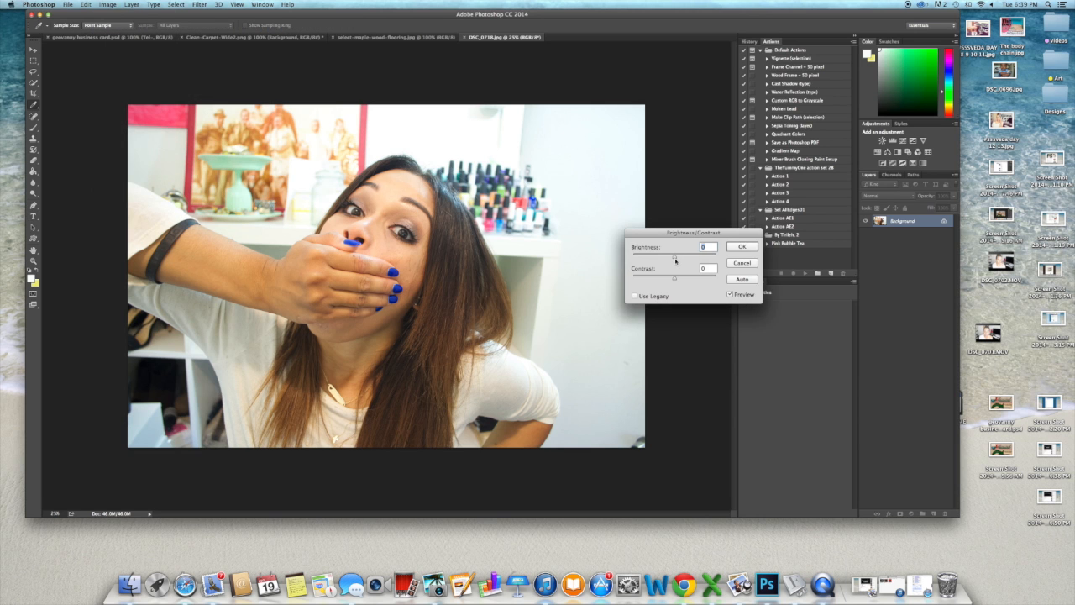
{"action": "mouse_move", "coordinate": [675, 260]}
{"action": "left_mouse_down"}
{"action": "mouse_move", "coordinate": [661, 265]}
{"action": "mouse_move", "coordinate": [676, 263]}
{"action": "left_mouse_up"}
{"action": "key", "text": "Return"}
{"action": "key", "text": "t"}
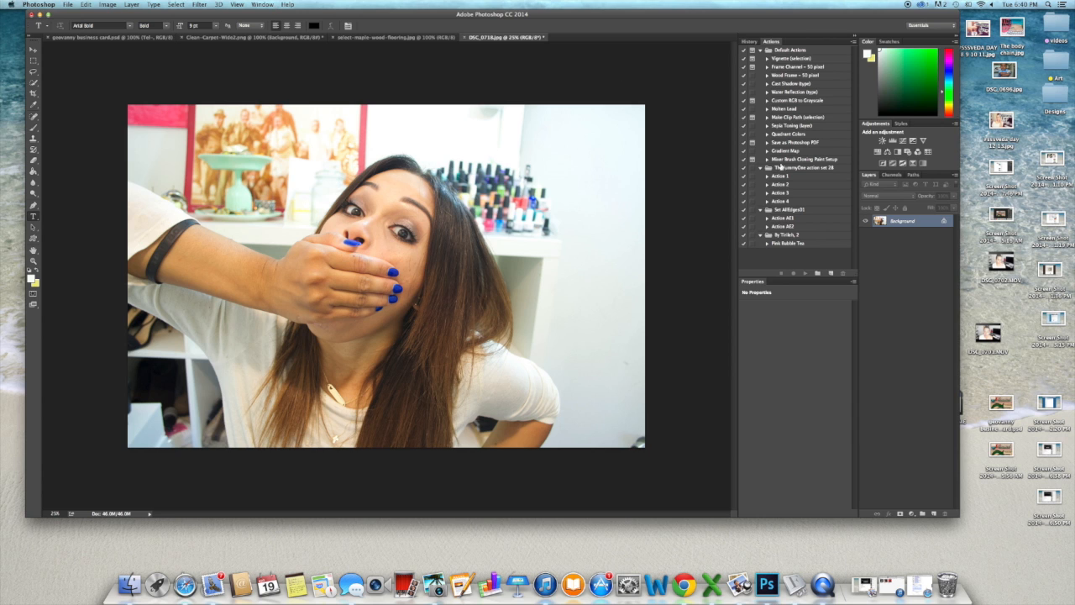
Try the Action 1 effect on the photo and delete all the layers it adds above the Background
{"action": "left_click", "coordinate": [778, 176]}
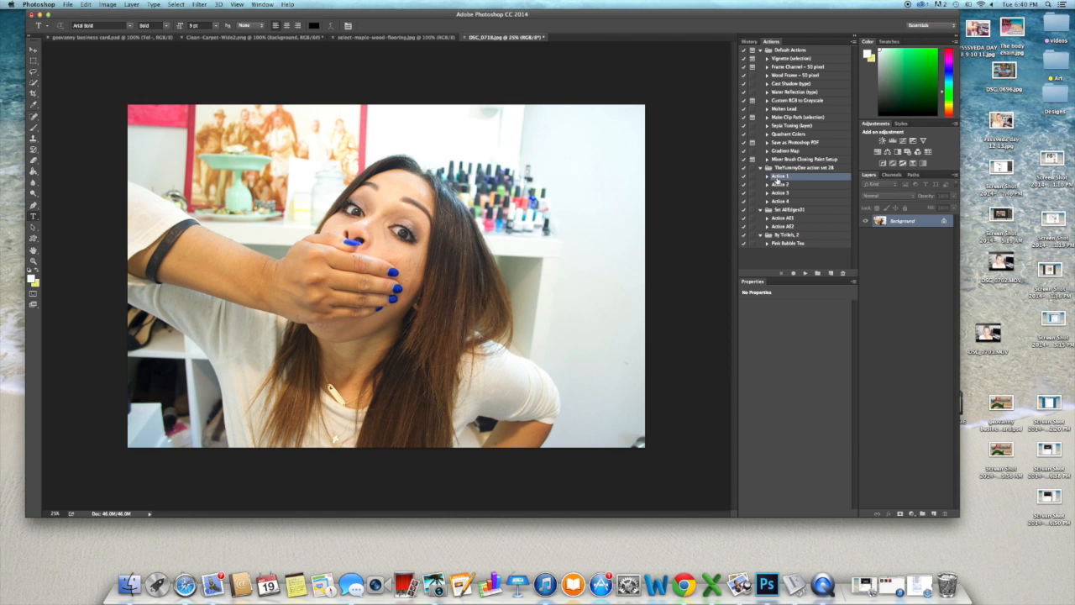
{"action": "left_click", "coordinate": [804, 274]}
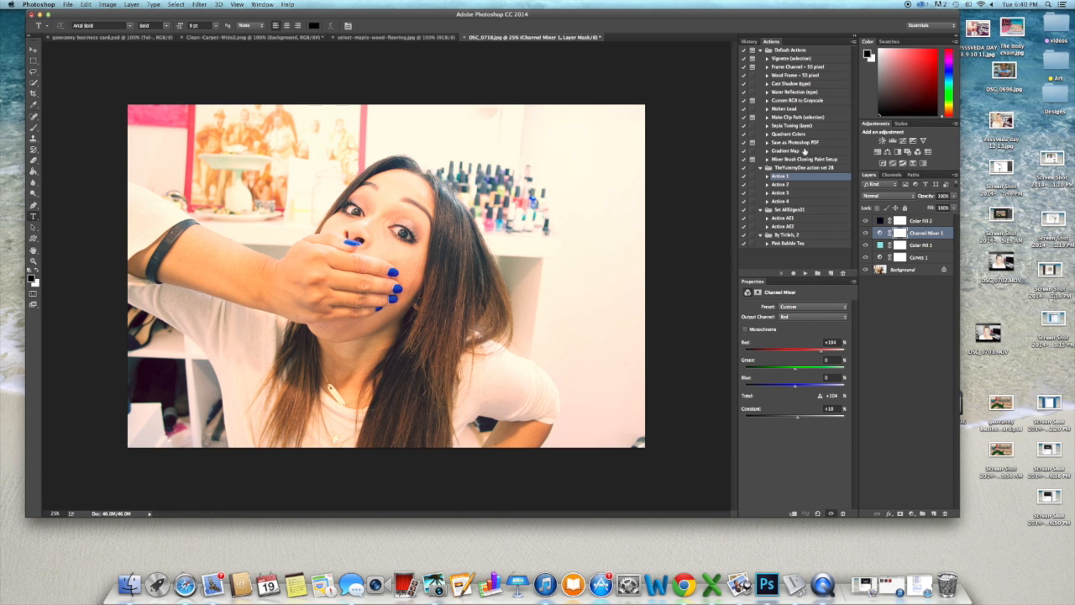
{"action": "left_click", "coordinate": [923, 223]}
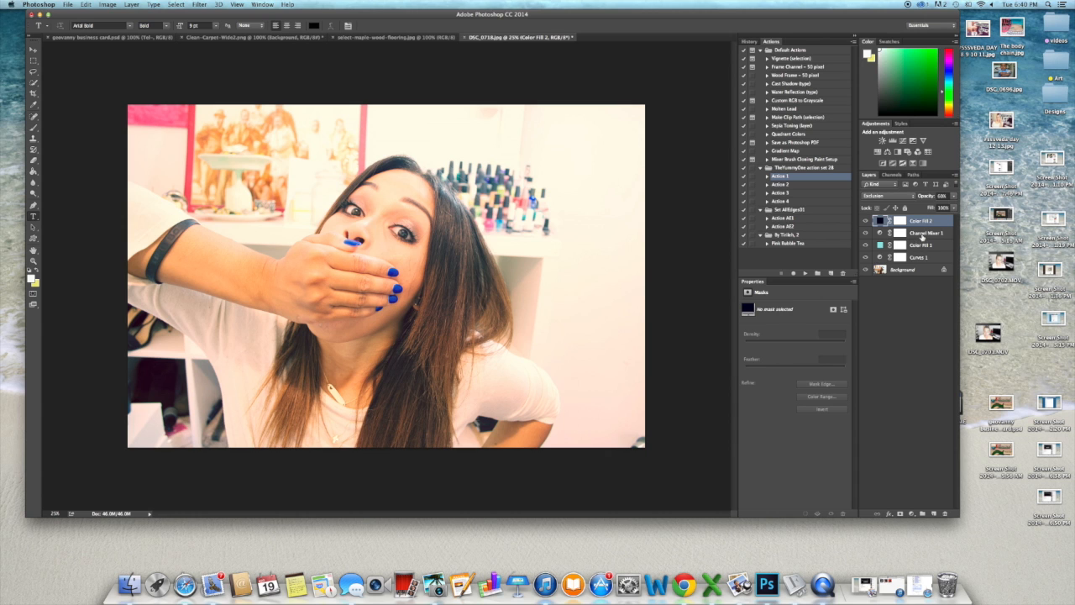
{"action": "left_click", "coordinate": [925, 234], "text": "shift"}
{"action": "left_click", "coordinate": [921, 246], "text": "shift"}
{"action": "left_click", "coordinate": [921, 257], "text": "shift"}
{"action": "key", "text": "Delete"}
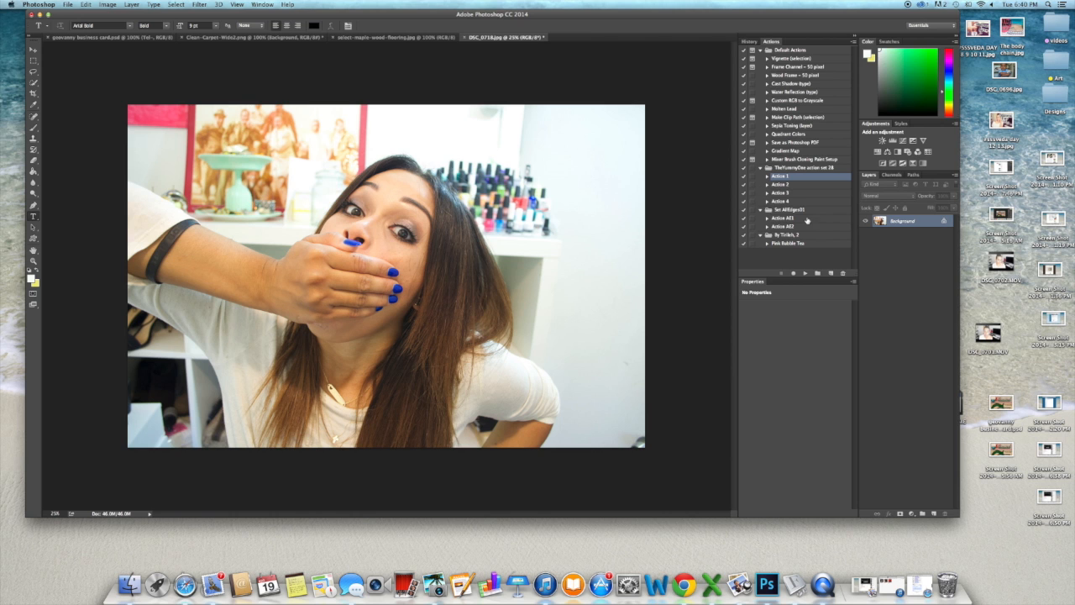
Try the Pink Bubble Tea action on the photo and delete its two colour fill layers and curves layer
{"action": "left_click", "coordinate": [782, 244]}
{"action": "left_click", "coordinate": [804, 273]}
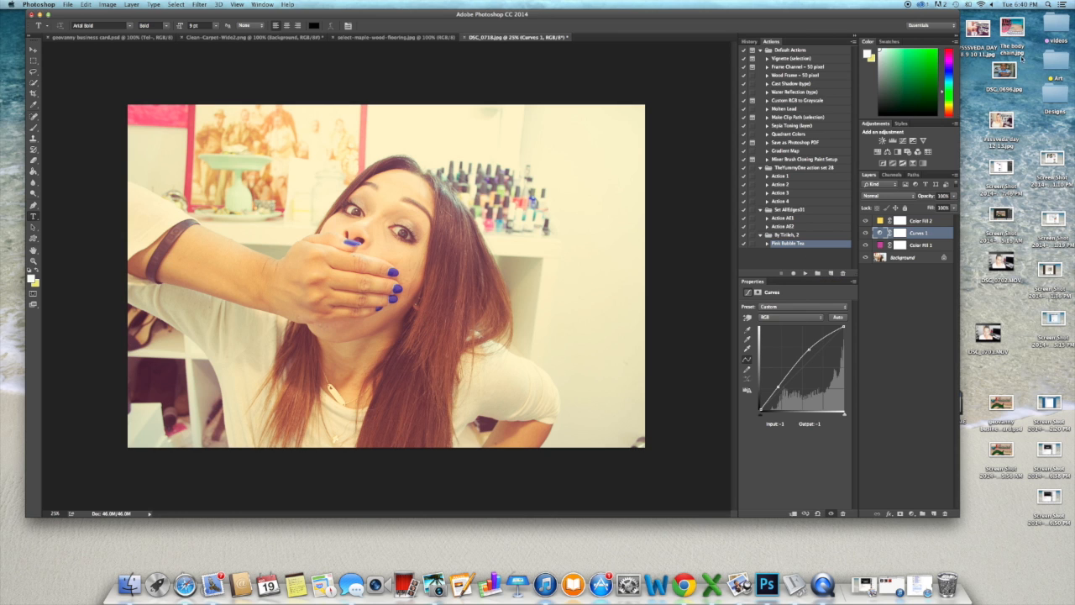
{"action": "left_click", "coordinate": [920, 221], "text": "shift"}
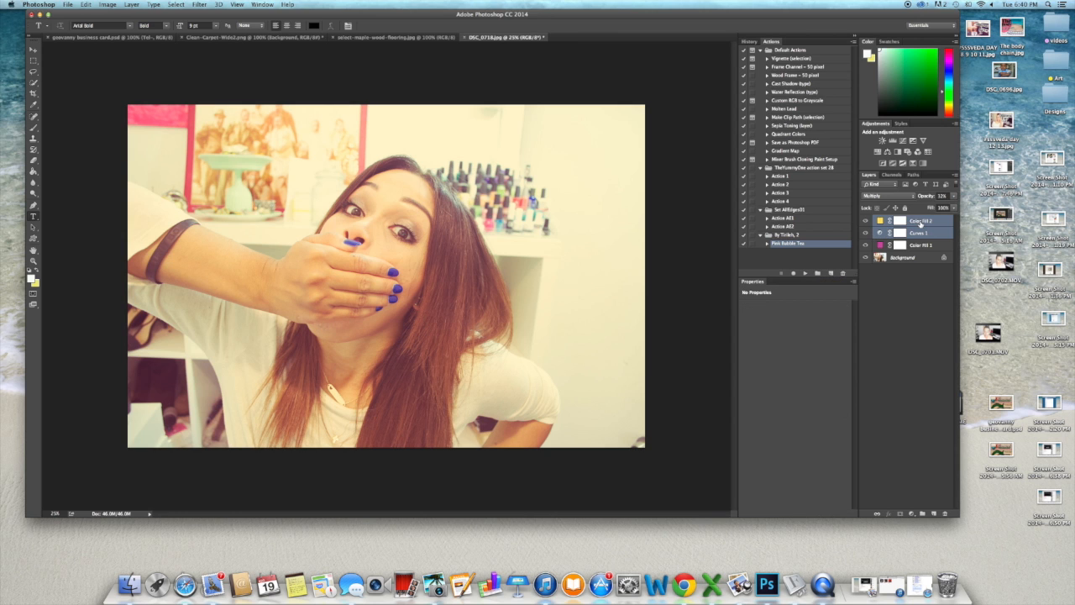
{"action": "left_click", "coordinate": [918, 246], "text": "shift"}
{"action": "key", "text": "Delete"}
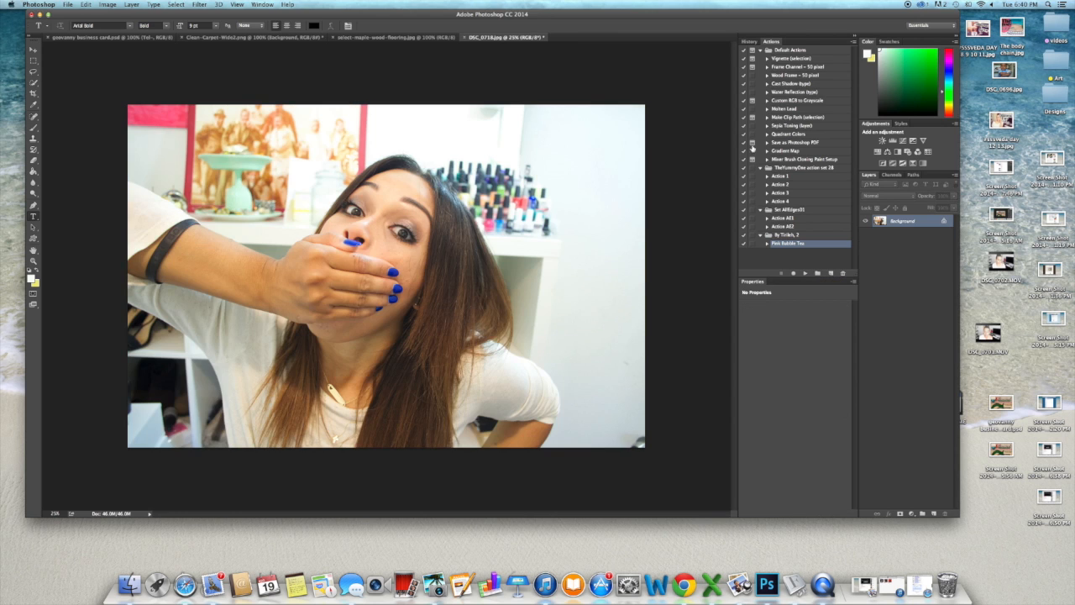
Apply Action 2 to the photo and lower the Color Fill 2 layer's opacity to about 24%
{"action": "left_click", "coordinate": [786, 186]}
{"action": "left_click", "coordinate": [804, 273]}
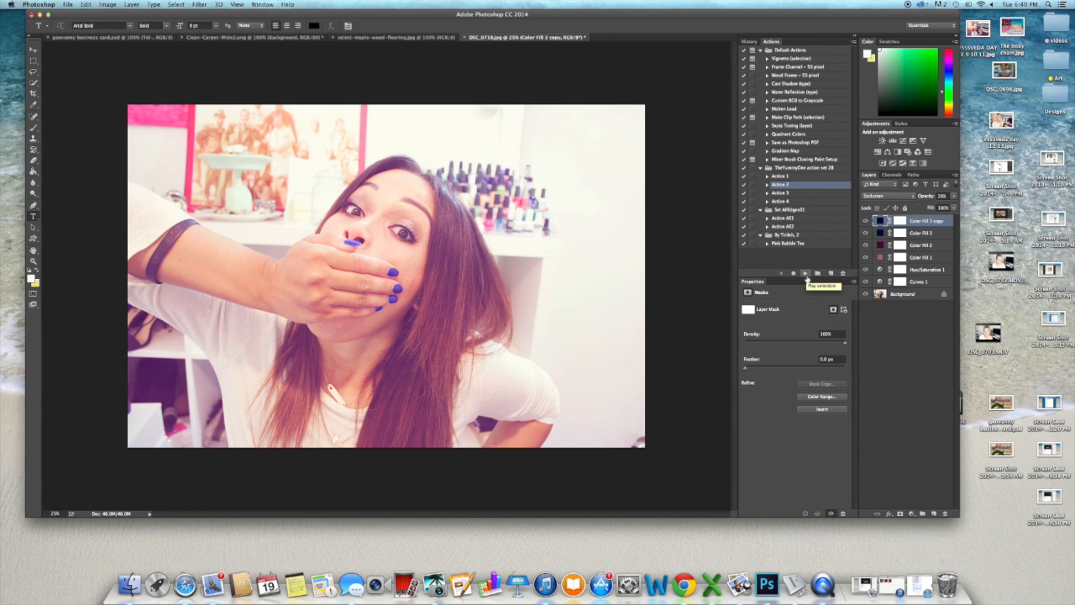
{"action": "left_click", "coordinate": [916, 245]}
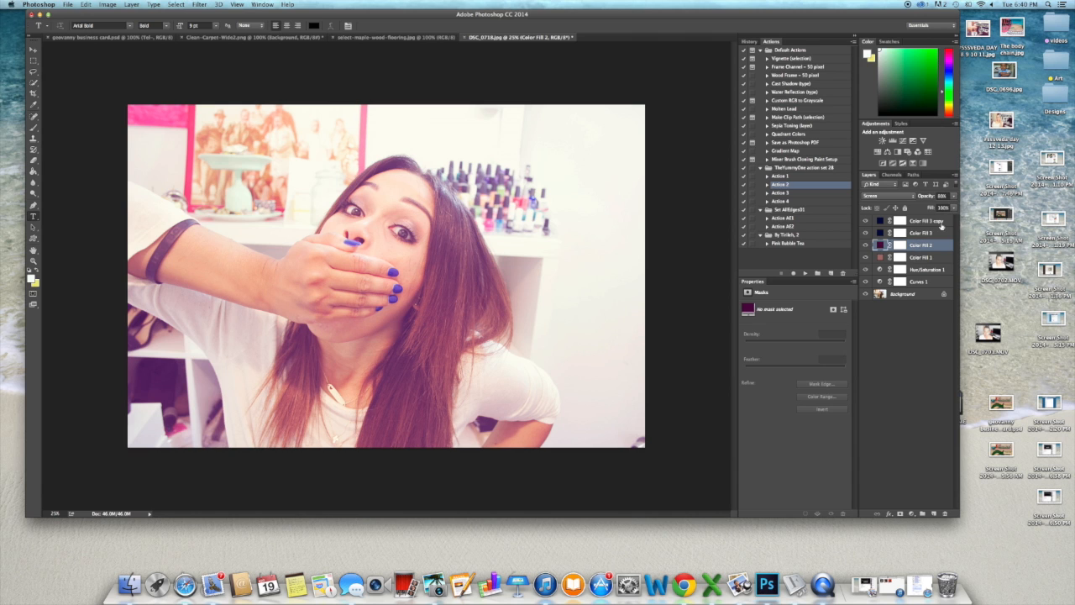
{"action": "left_click", "coordinate": [913, 258]}
{"action": "left_click", "coordinate": [915, 250]}
{"action": "left_click", "coordinate": [952, 197]}
{"action": "left_click_drag", "start_coordinate": [947, 205], "coordinate": [924, 216]}
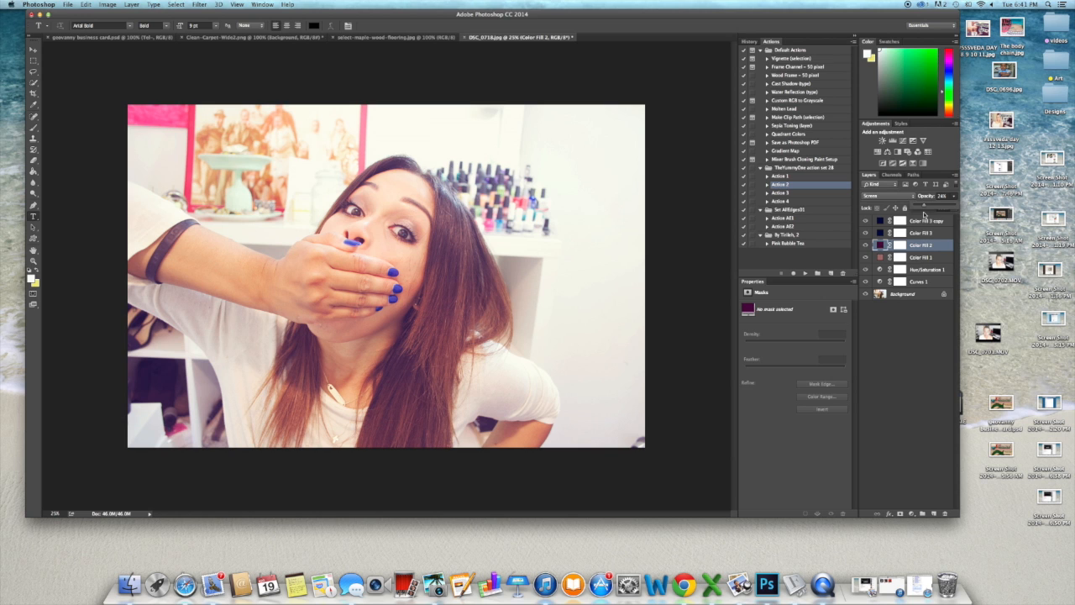
Lower the Color Fill 1 layer's opacity to 27% and deselect the layers
{"action": "left_click", "coordinate": [919, 258]}
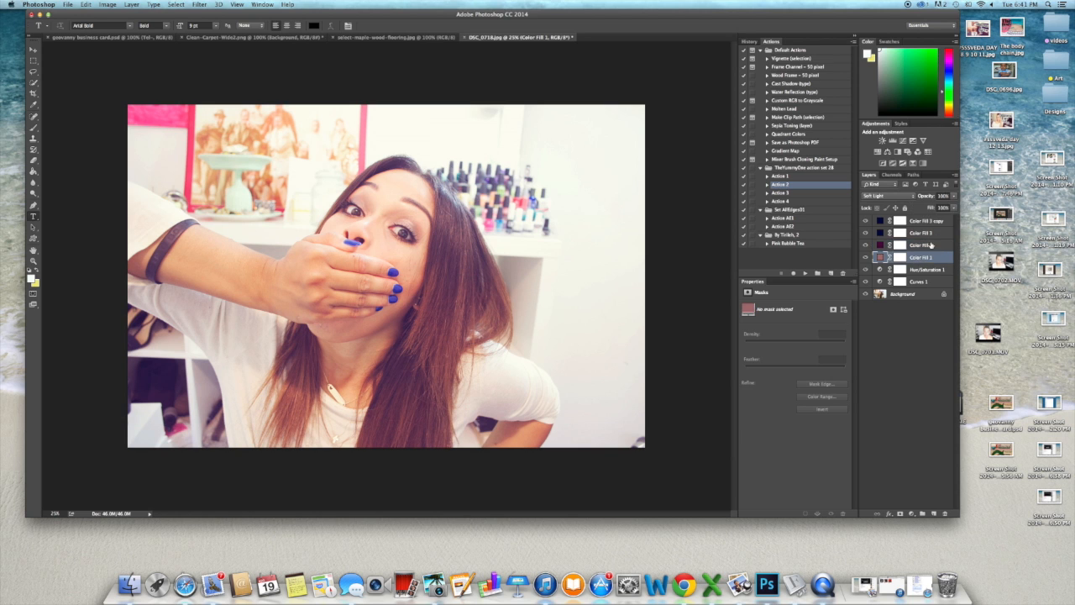
{"action": "left_click", "coordinate": [952, 197]}
{"action": "left_click_drag", "start_coordinate": [953, 206], "coordinate": [924, 207]}
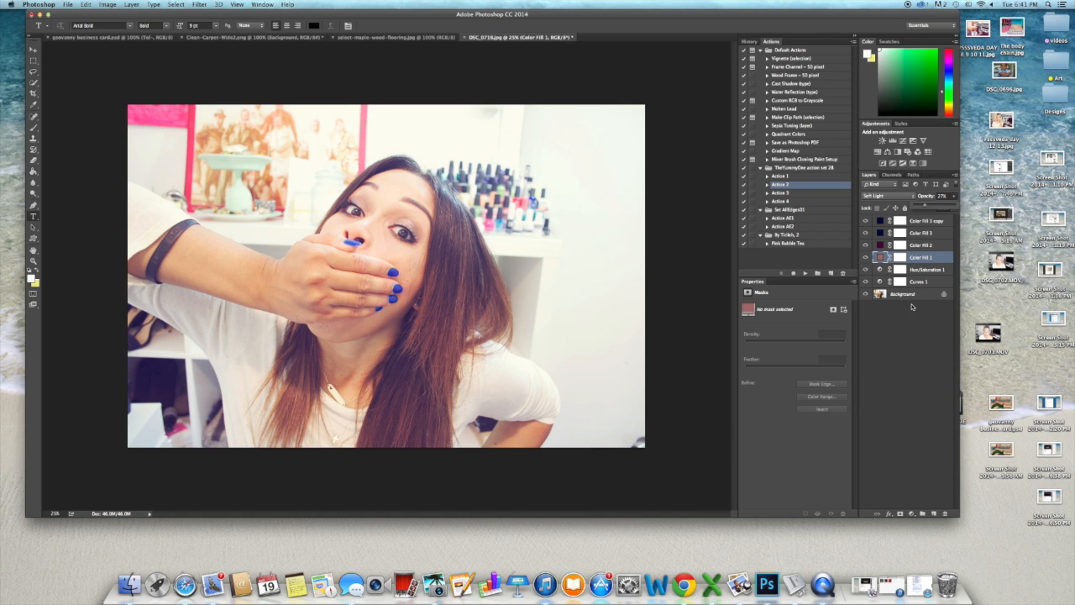
{"action": "left_click", "coordinate": [913, 307]}
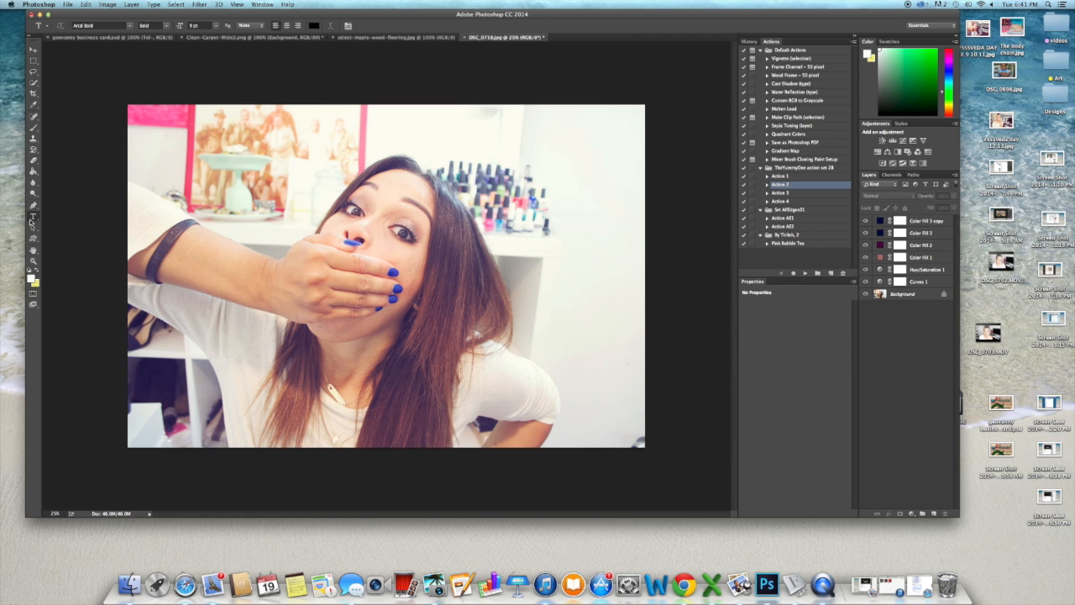
Add the text "#sssveda" across the upper part of the photo at 600 pt in near-black 060606
{"action": "left_click_drag", "start_coordinate": [367, 126], "coordinate": [664, 179]}
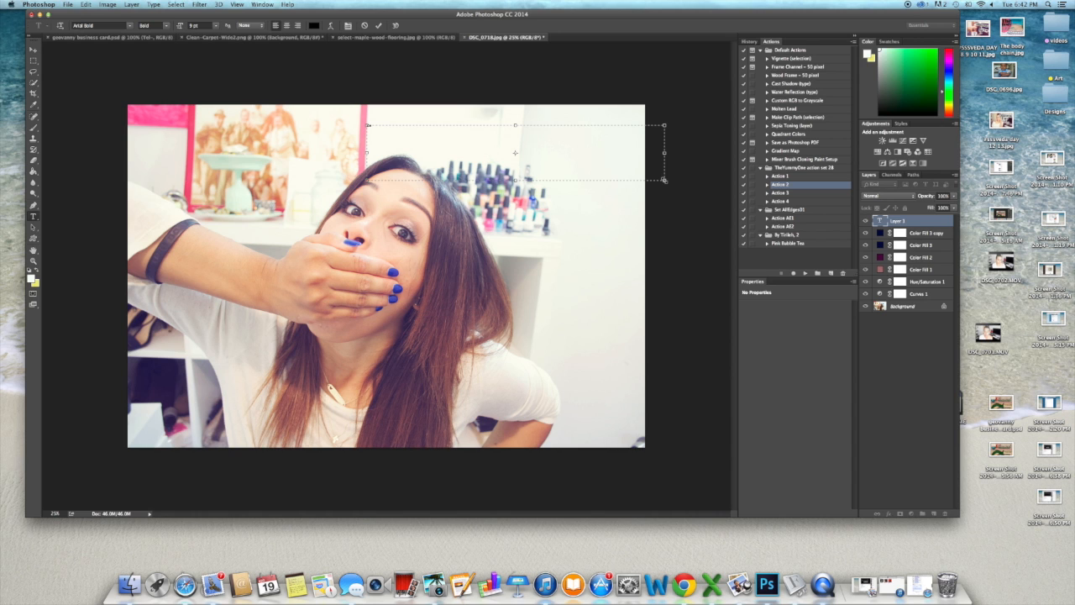
{"action": "left_click", "coordinate": [32, 277]}
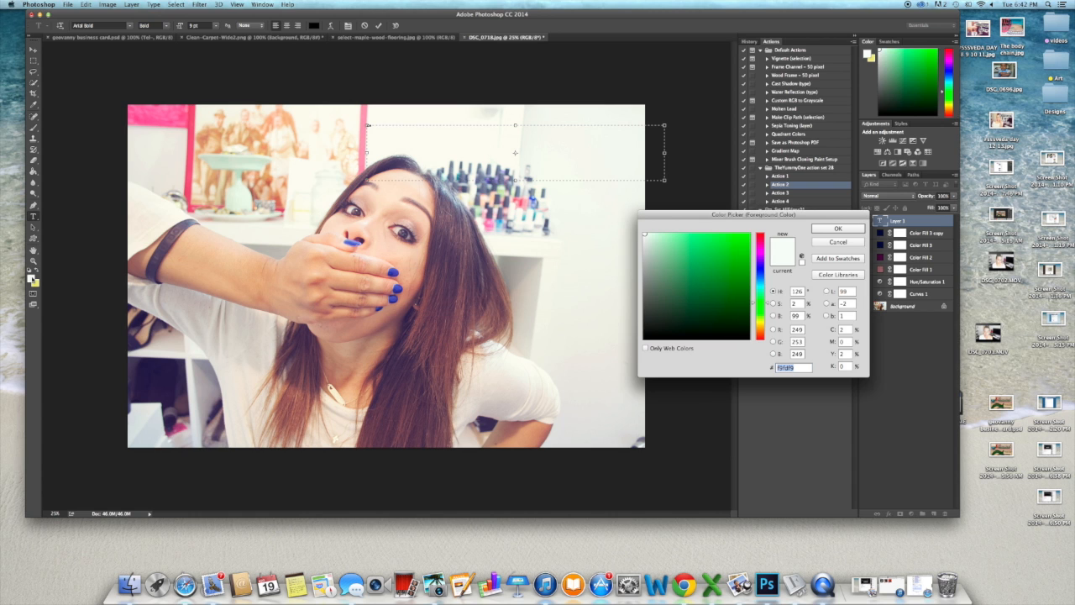
{"action": "left_click", "coordinate": [645, 337]}
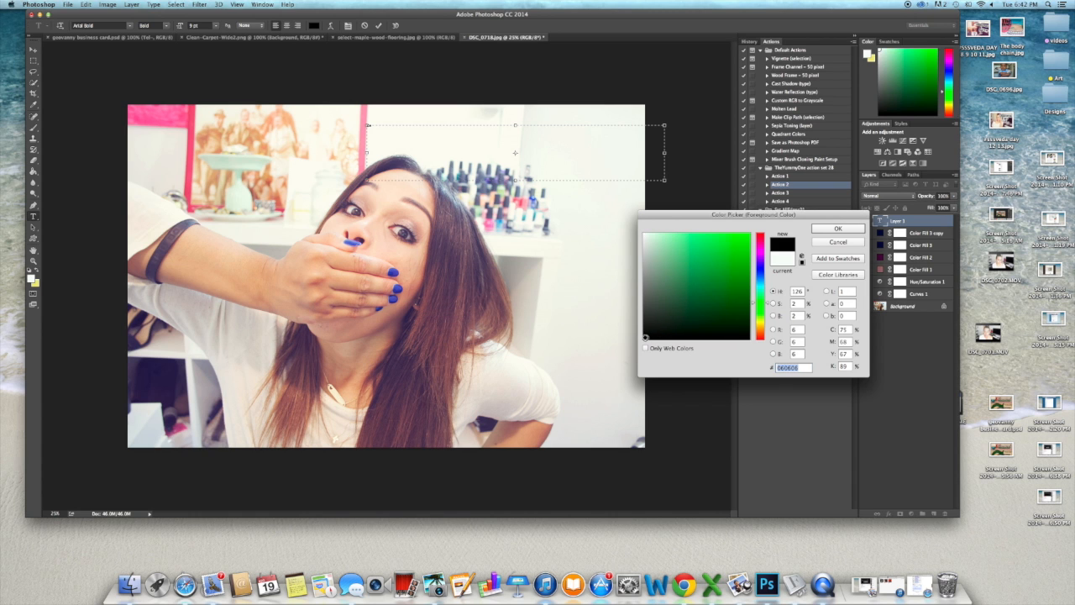
{"action": "key", "text": "Return"}
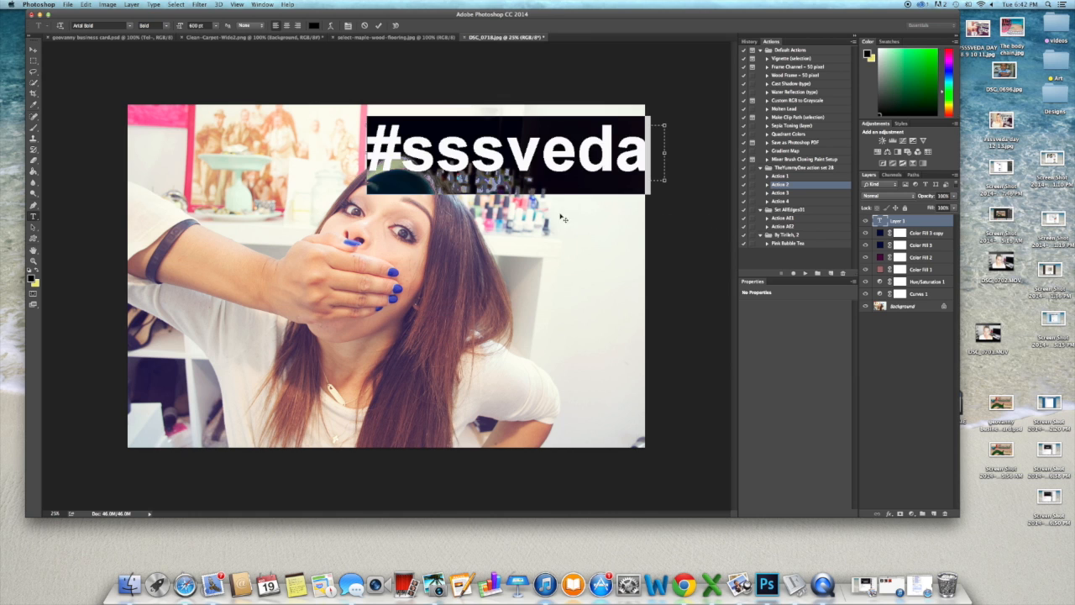
Enclose the #sssveda text in square brackets and widen its text box so it fits on one line
{"action": "left_click", "coordinate": [506, 157]}
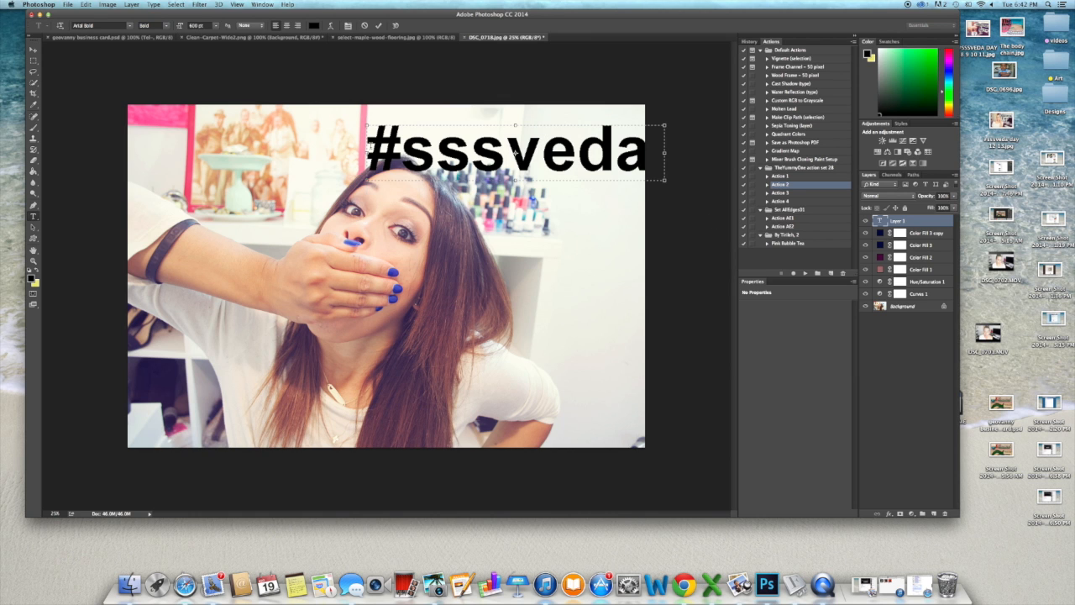
{"action": "type", "text": "["}
{"action": "key", "text": "Right"}
{"action": "key", "text": "Right"}
{"action": "key", "text": "Right"}
{"action": "key", "text": "Right"}
{"action": "key", "text": "Right"}
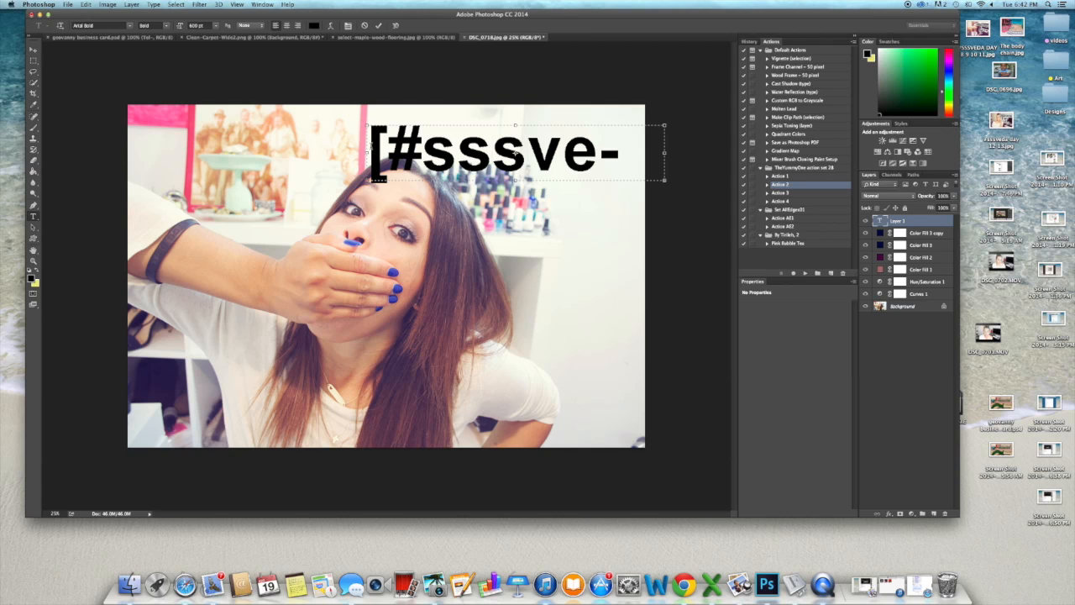
{"action": "left_click_drag", "start_coordinate": [366, 153], "coordinate": [199, 154]}
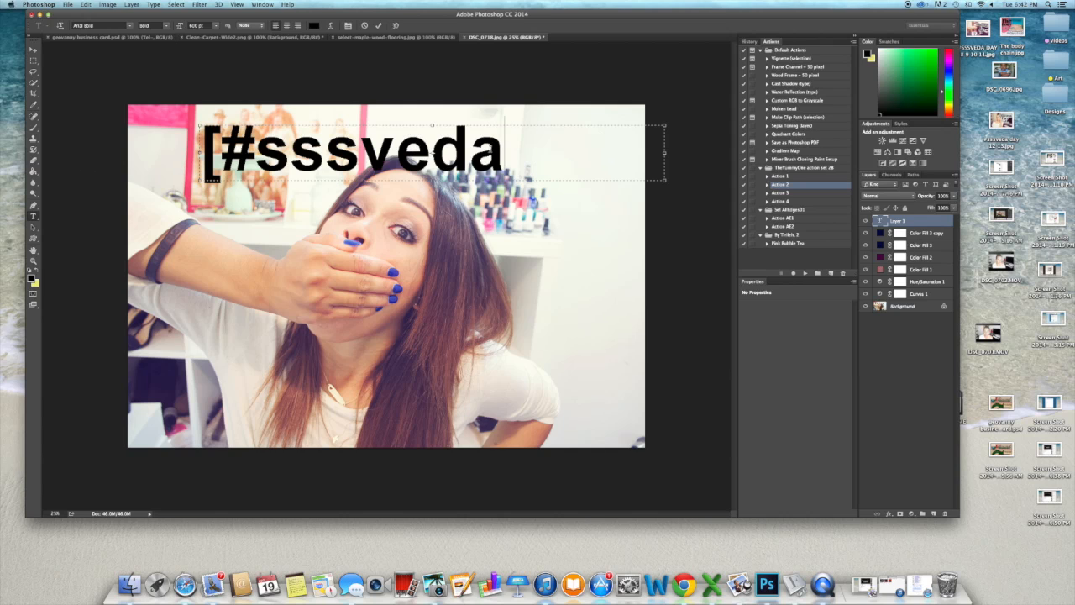
{"action": "type", "text": "}"}
{"action": "key", "text": "BackSpace"}
{"action": "type", "text": "]"}
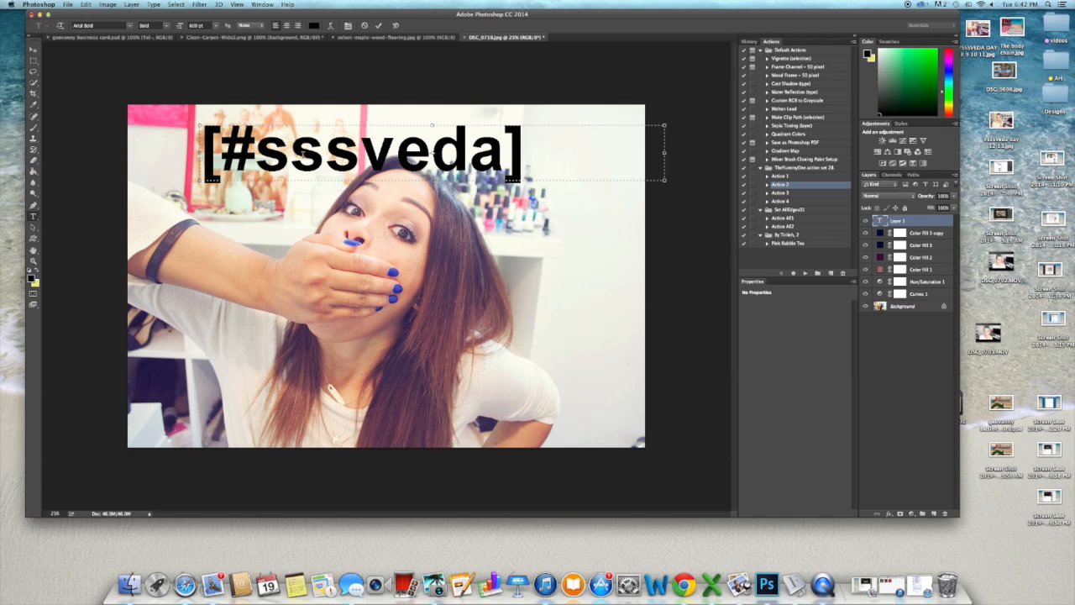
Change the bracketed #sssveda text to the [TOP_SECRET] Regular font and move it over the shelf above the woman's head
{"action": "key", "text": "super+a"}
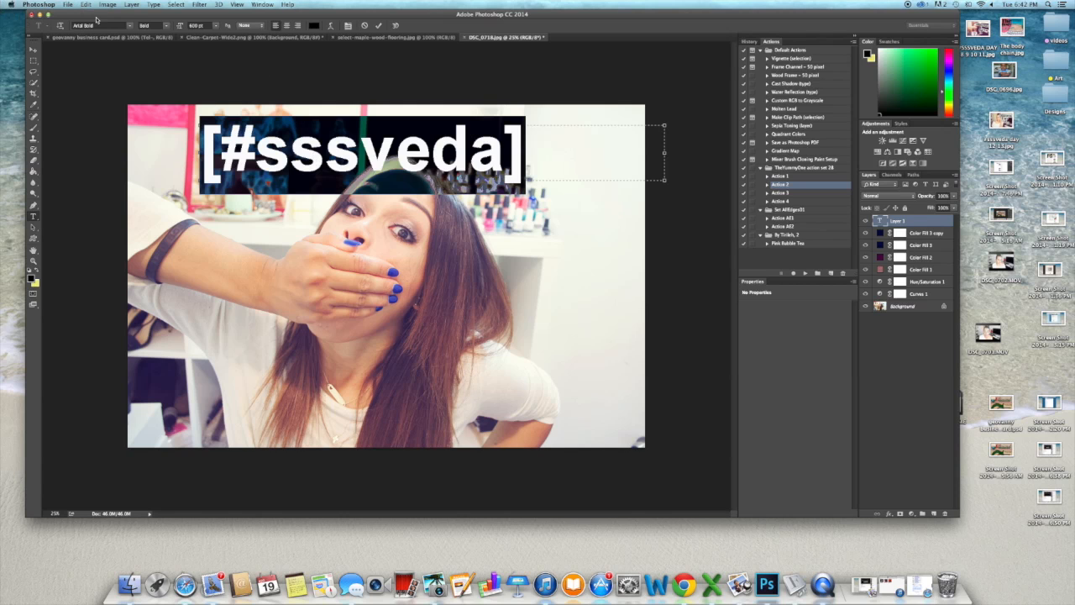
{"action": "left_click", "coordinate": [130, 26]}
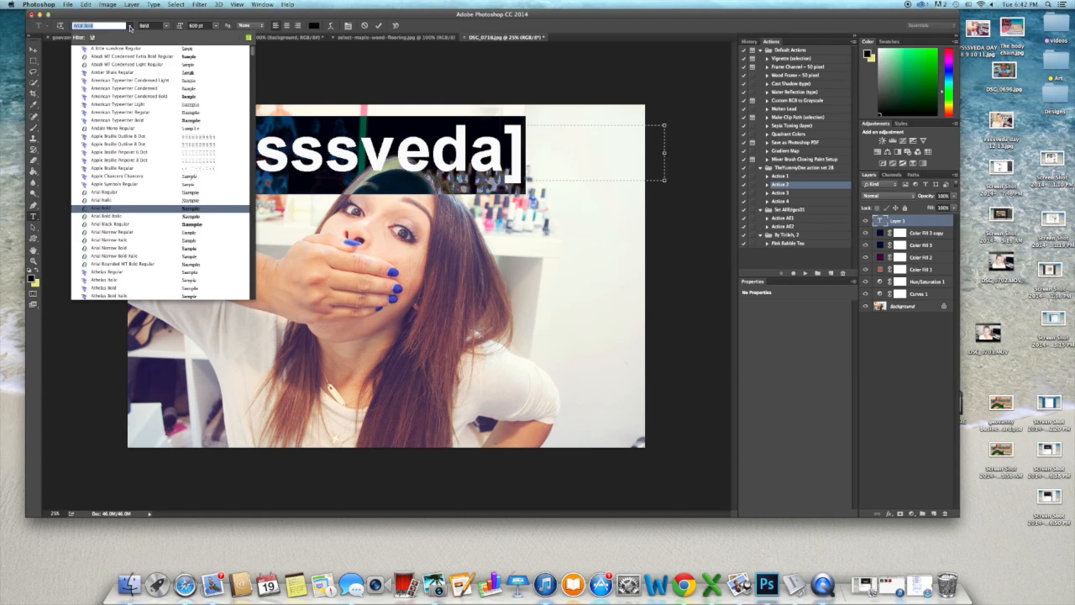
{"action": "type", "text": "t"}
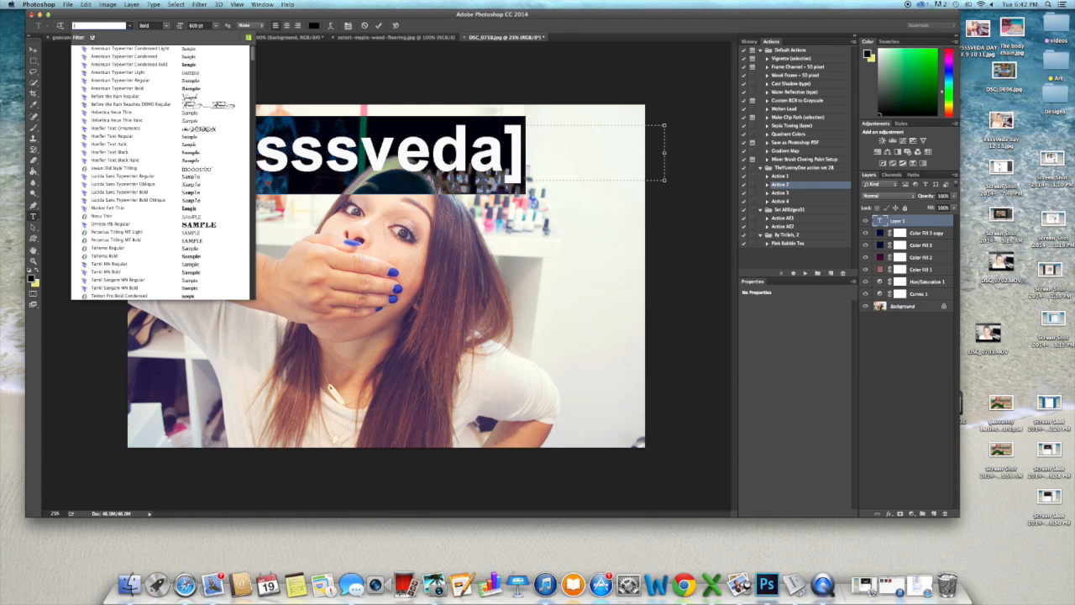
{"action": "type", "text": "o"}
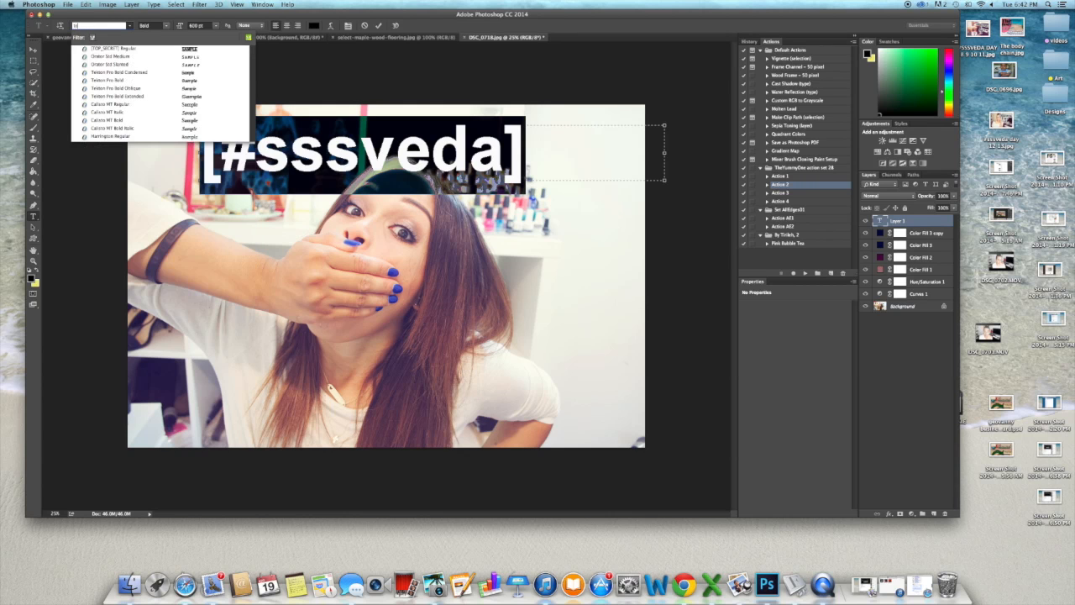
{"action": "left_click", "coordinate": [107, 49]}
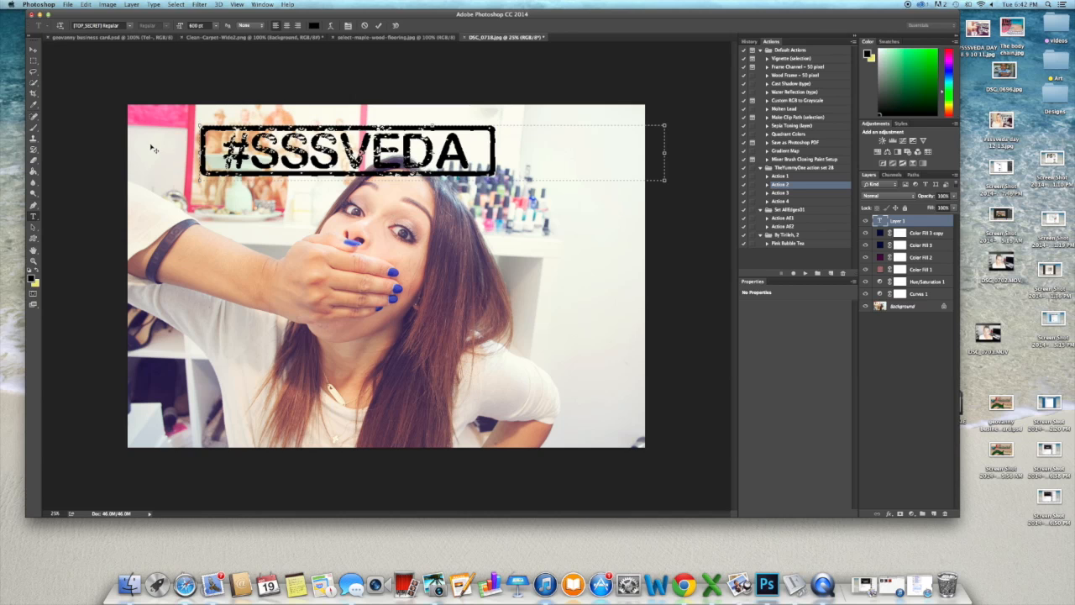
{"action": "left_click_drag", "start_coordinate": [159, 144], "coordinate": [281, 152]}
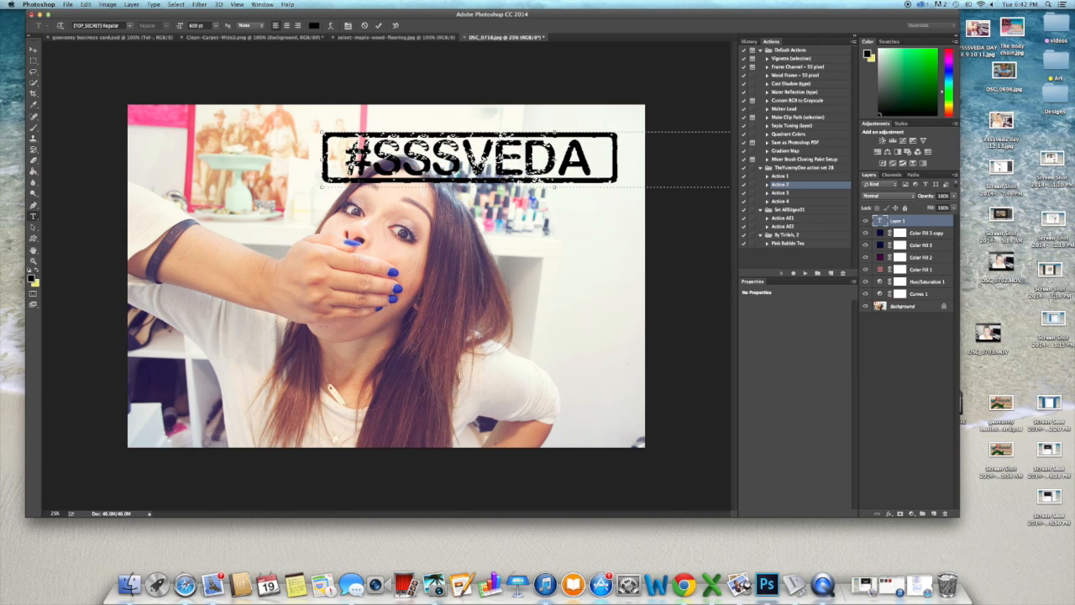
{"action": "left_click", "coordinate": [899, 310]}
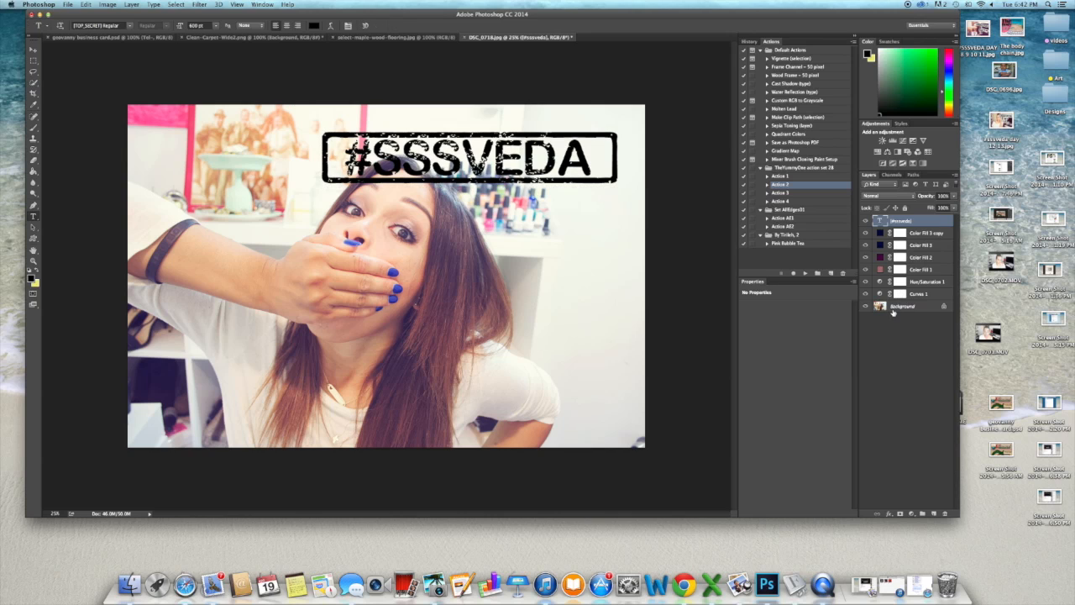
Add a second text box reading "Mix" across the middle of the photo, directly above the Background layer
{"action": "left_click", "coordinate": [895, 311]}
{"action": "left_click_drag", "start_coordinate": [300, 252], "coordinate": [649, 306]}
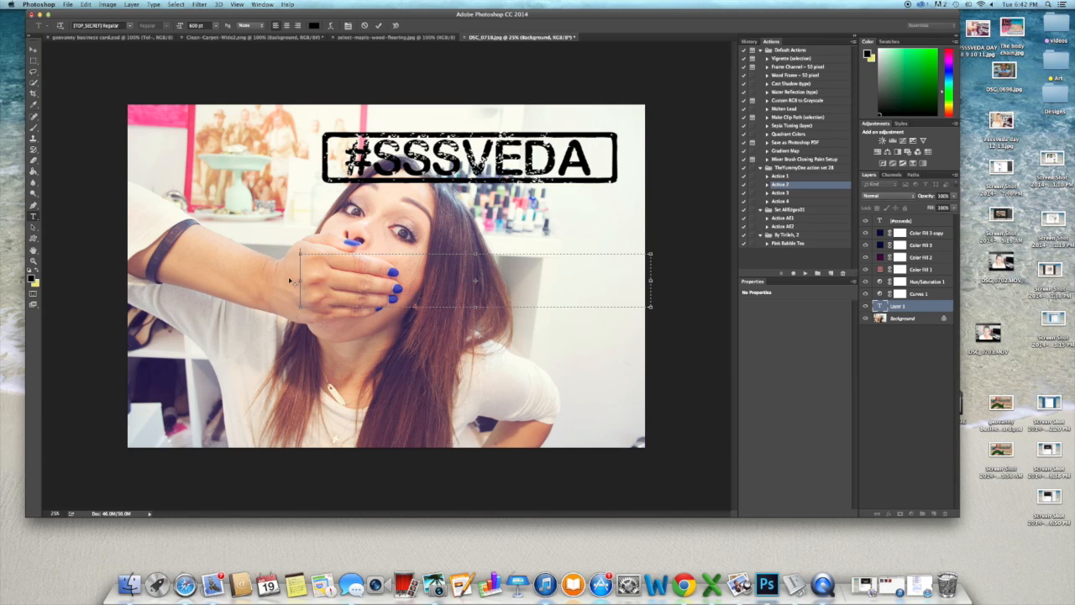
{"action": "left_click_drag", "start_coordinate": [475, 254], "coordinate": [475, 235]}
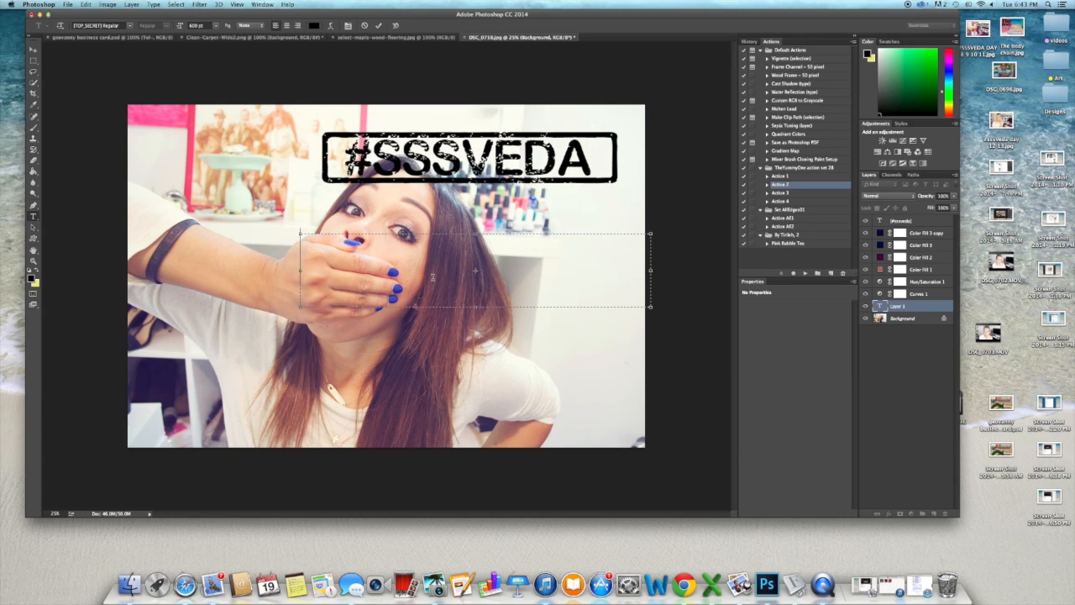
{"action": "type", "text": "MIX"}
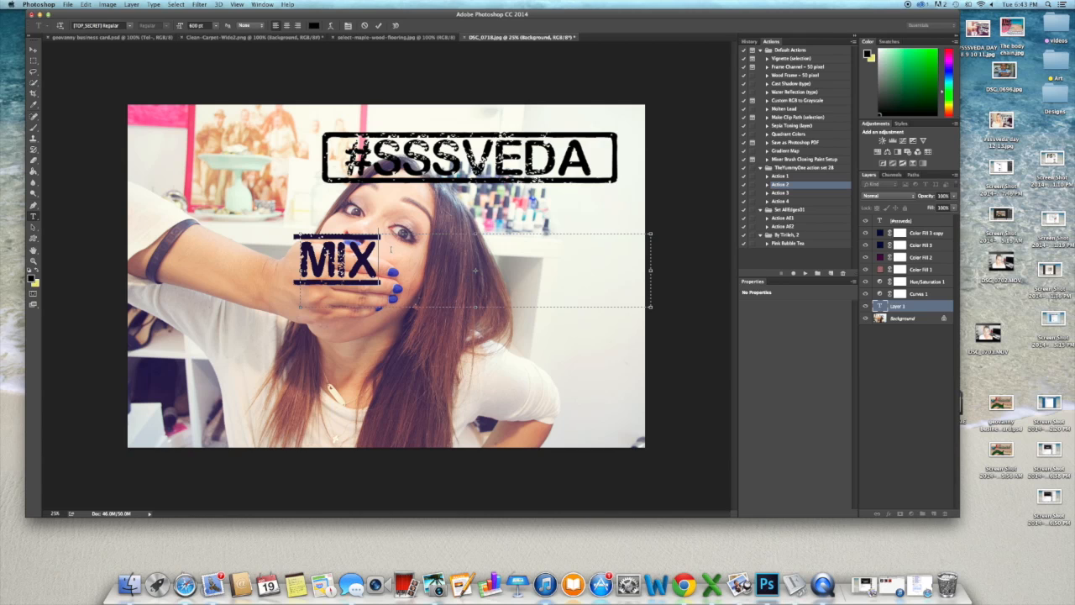
Change the Mix text to the Nouvelle Vague font and commit the text layer
{"action": "key", "text": "super+a"}
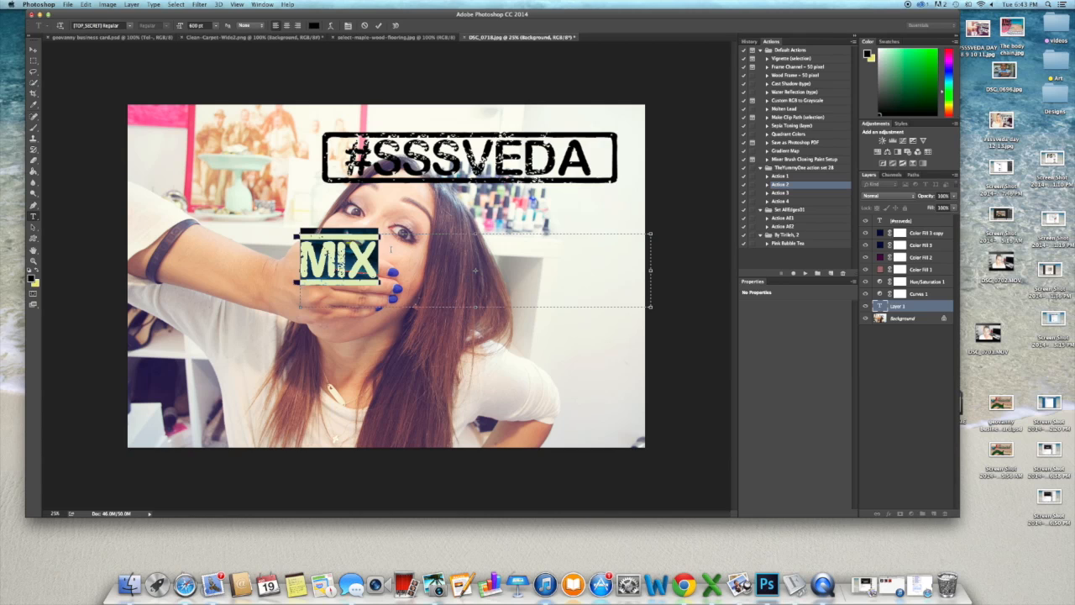
{"action": "left_click", "coordinate": [128, 26]}
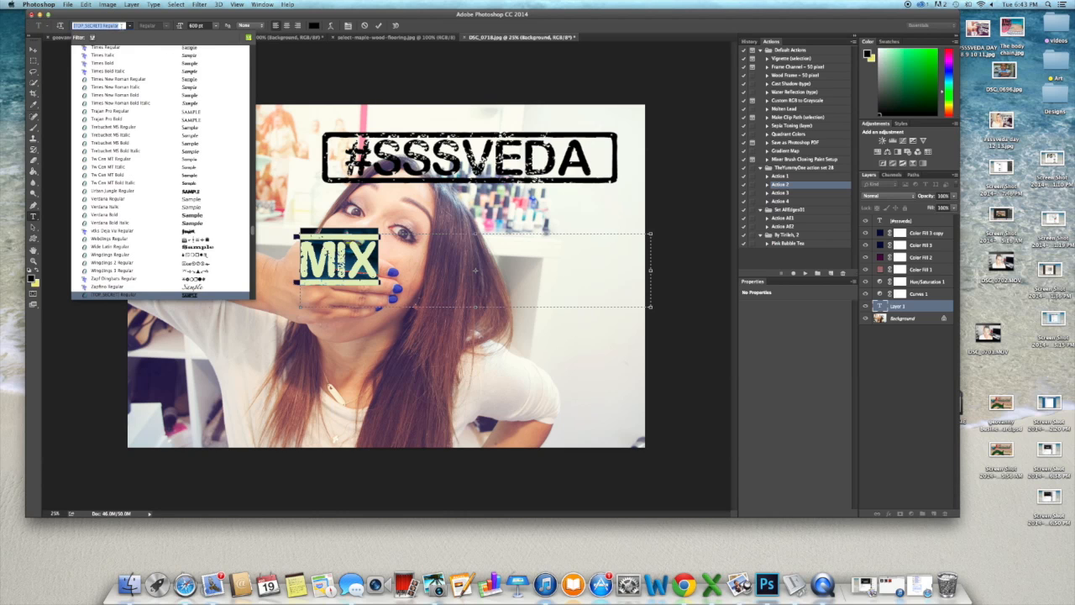
{"action": "type", "text": "nou"}
{"action": "left_click", "coordinate": [136, 49]}
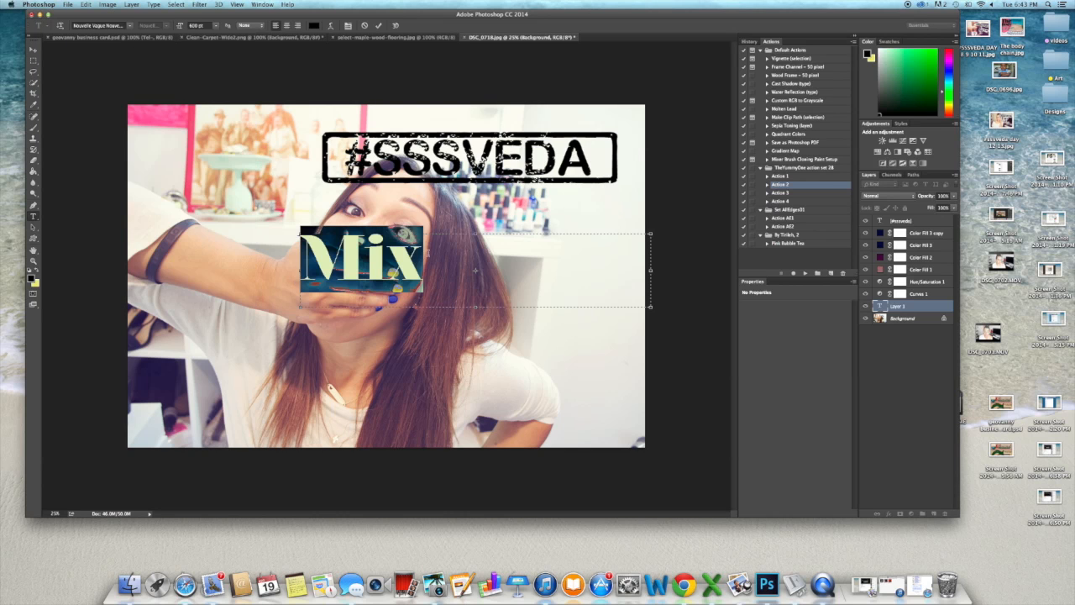
{"action": "left_click", "coordinate": [407, 275]}
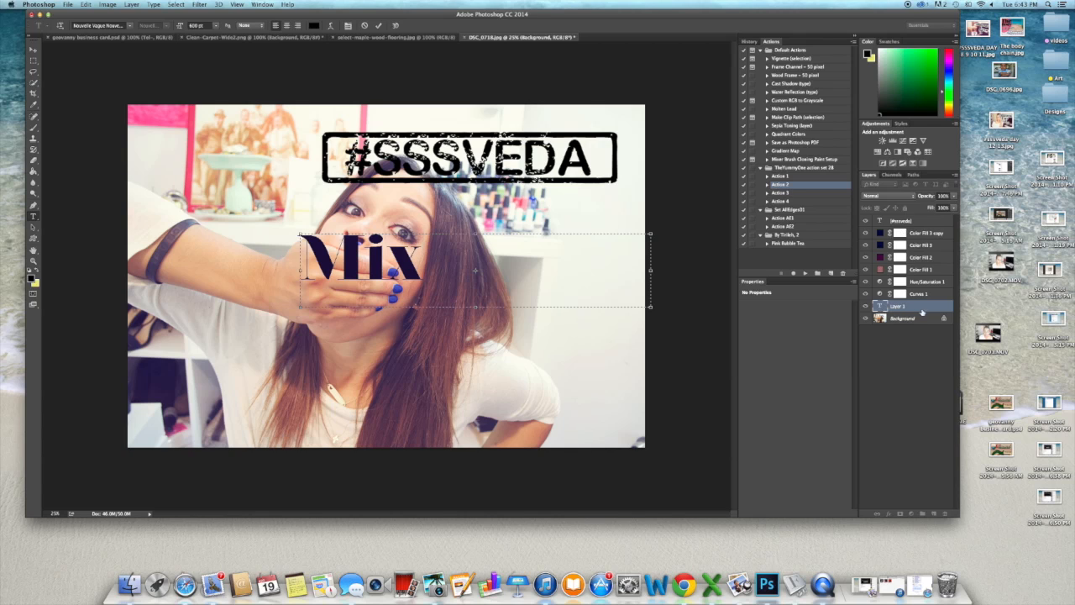
{"action": "left_click", "coordinate": [893, 308]}
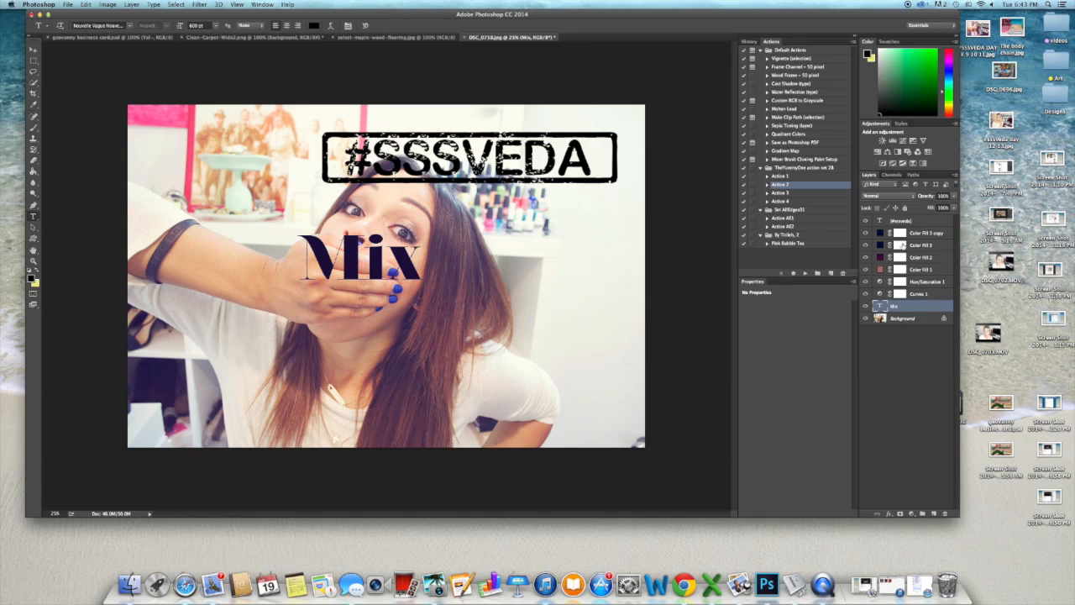
Move the Mix layer above Color Fill 3 copy, then enlarge its text to 900 pt and place it beside the face
{"action": "left_click_drag", "start_coordinate": [890, 309], "coordinate": [885, 228]}
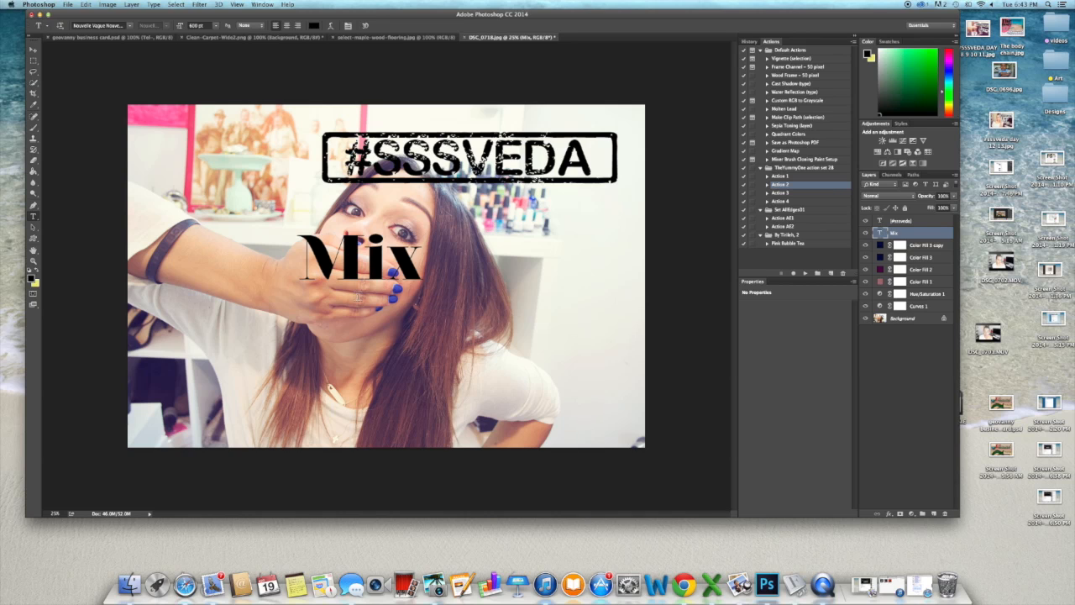
{"action": "left_click", "coordinate": [357, 293]}
{"action": "left_click_drag", "start_coordinate": [251, 236], "coordinate": [391, 261]}
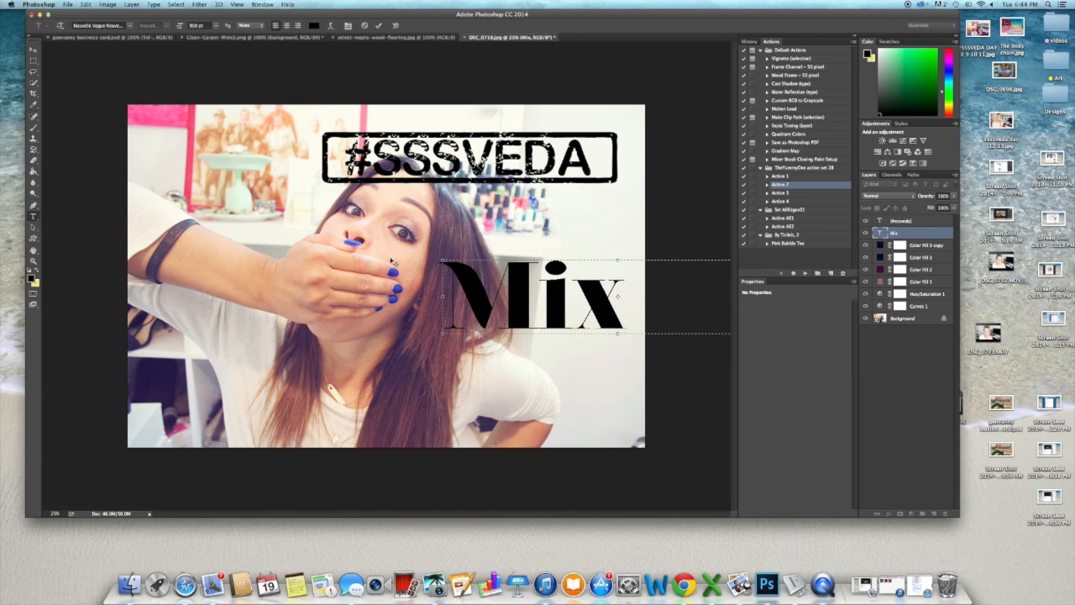
Rotate the #SSSVEDA stamp text slightly clockwise so it slants down across the photo's upper edge
{"action": "left_click", "coordinate": [910, 221]}
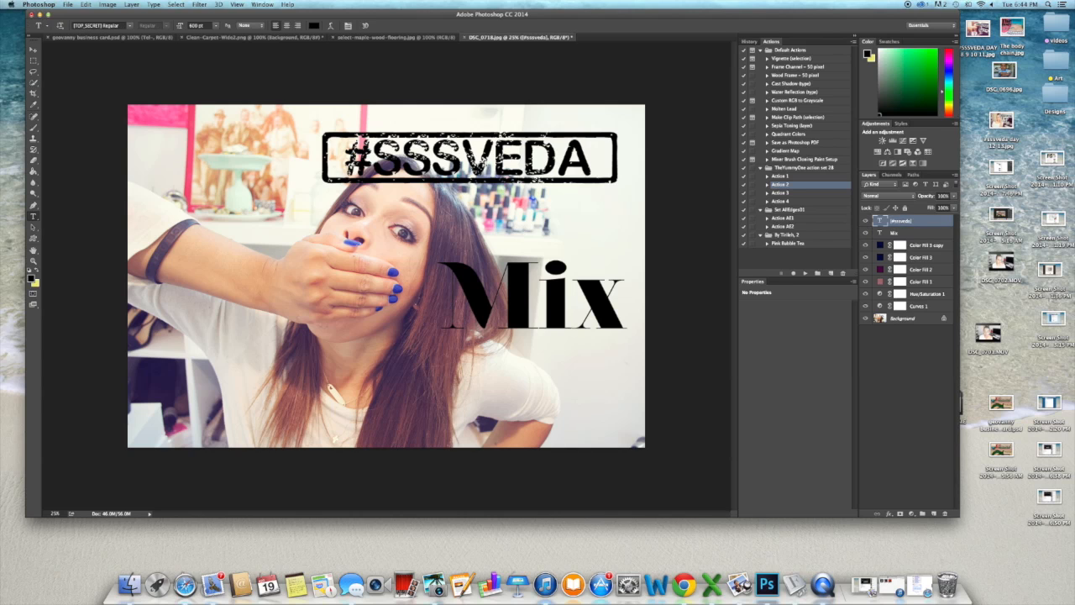
{"action": "left_click_drag", "start_coordinate": [576, 111], "coordinate": [609, 164]}
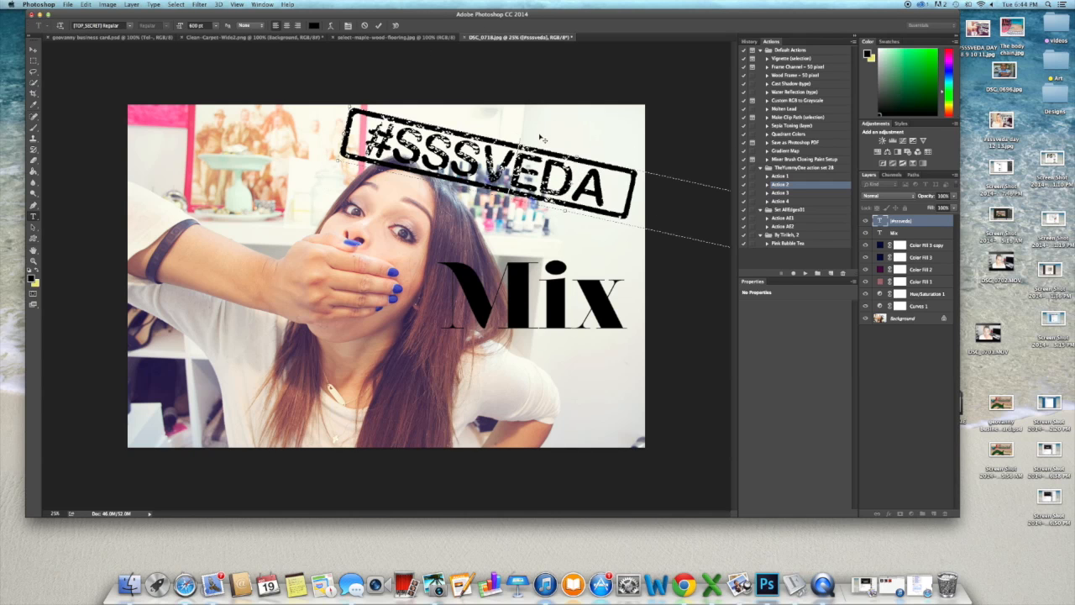
Add a Stroke layer style to the #SSSVEDA stamp text and set the stroke colour to near-white #fffdfd
{"action": "left_click", "coordinate": [131, 5]}
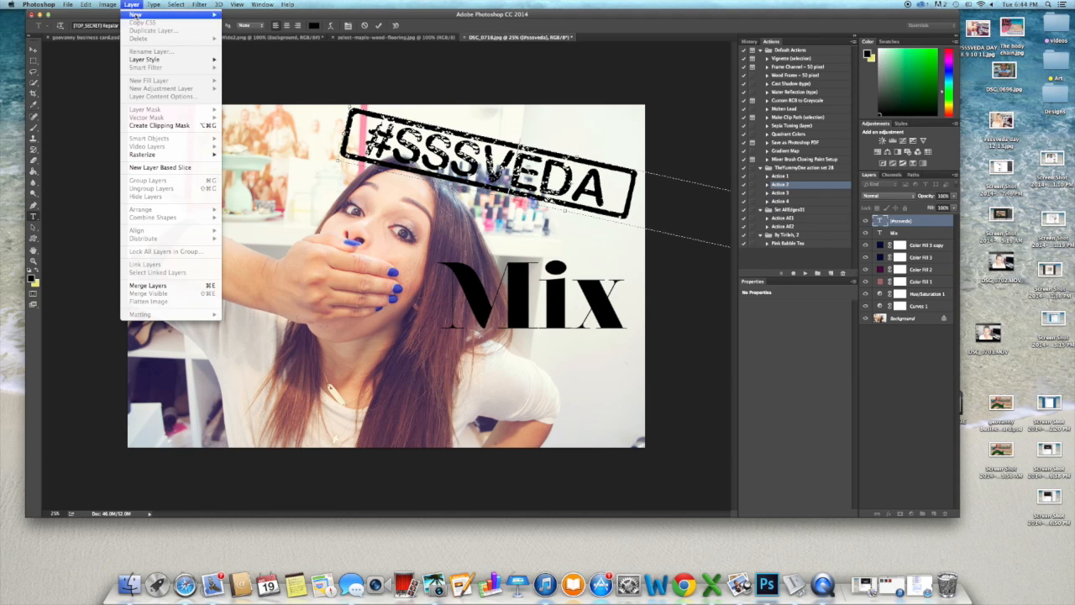
{"action": "mouse_move", "coordinate": [148, 60]}
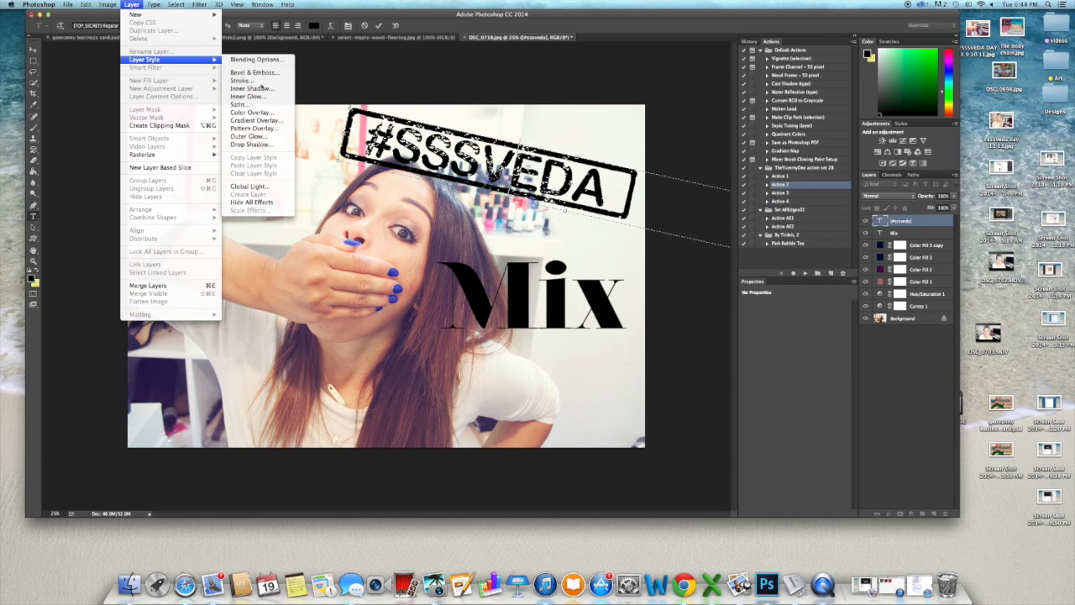
{"action": "left_click", "coordinate": [240, 81]}
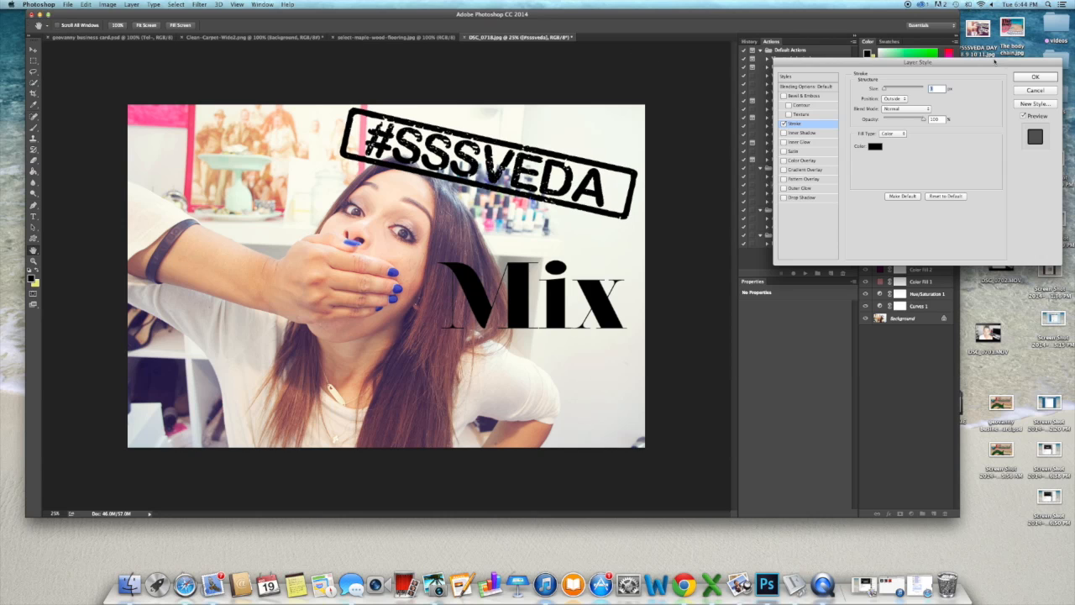
{"action": "left_click", "coordinate": [877, 148]}
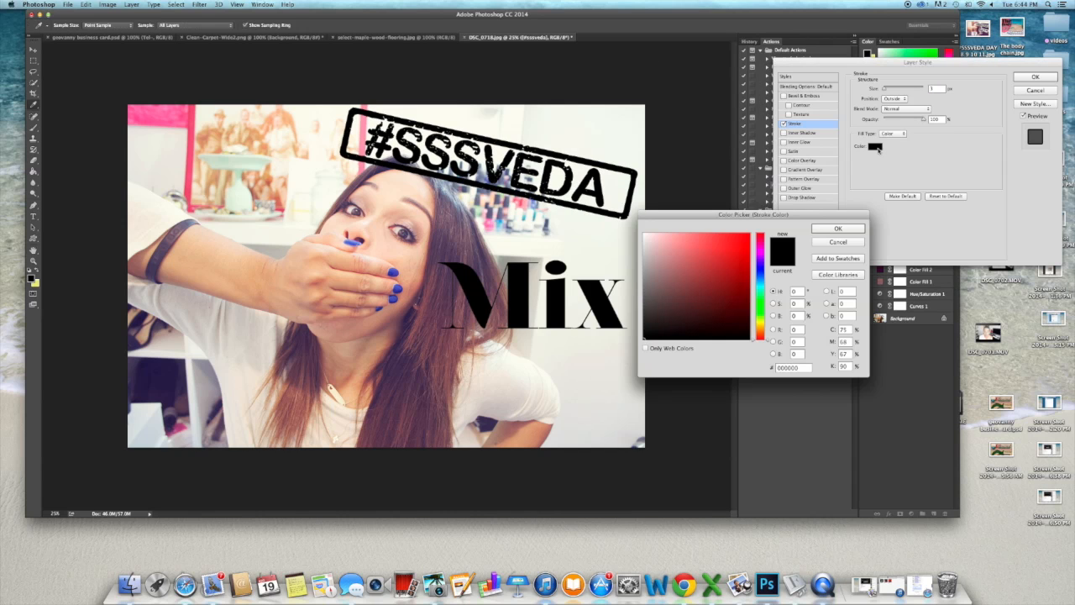
{"action": "left_click", "coordinate": [644, 234]}
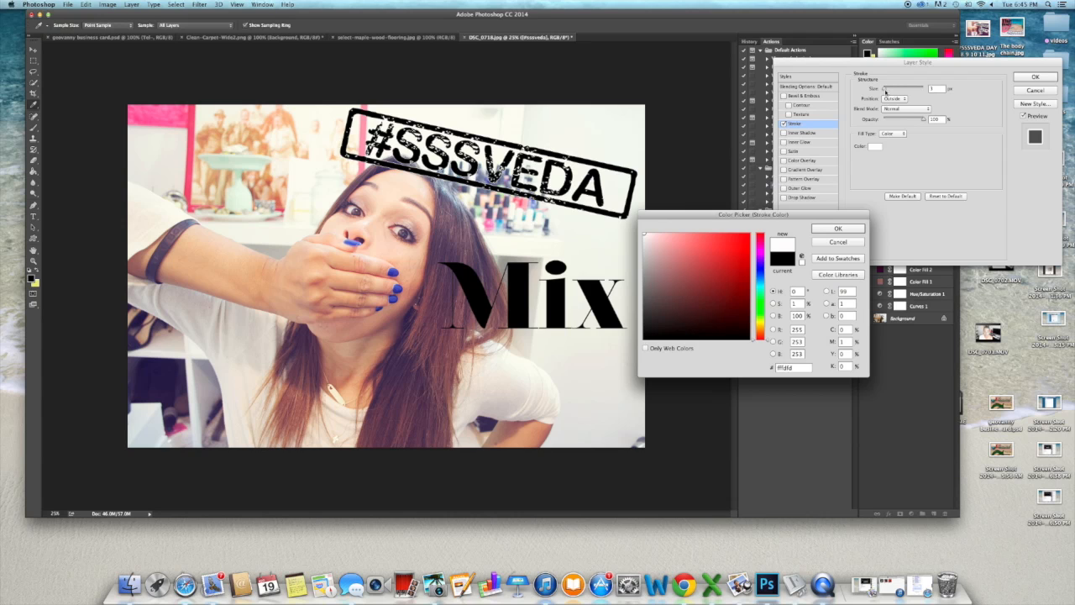
{"action": "left_click", "coordinate": [836, 230]}
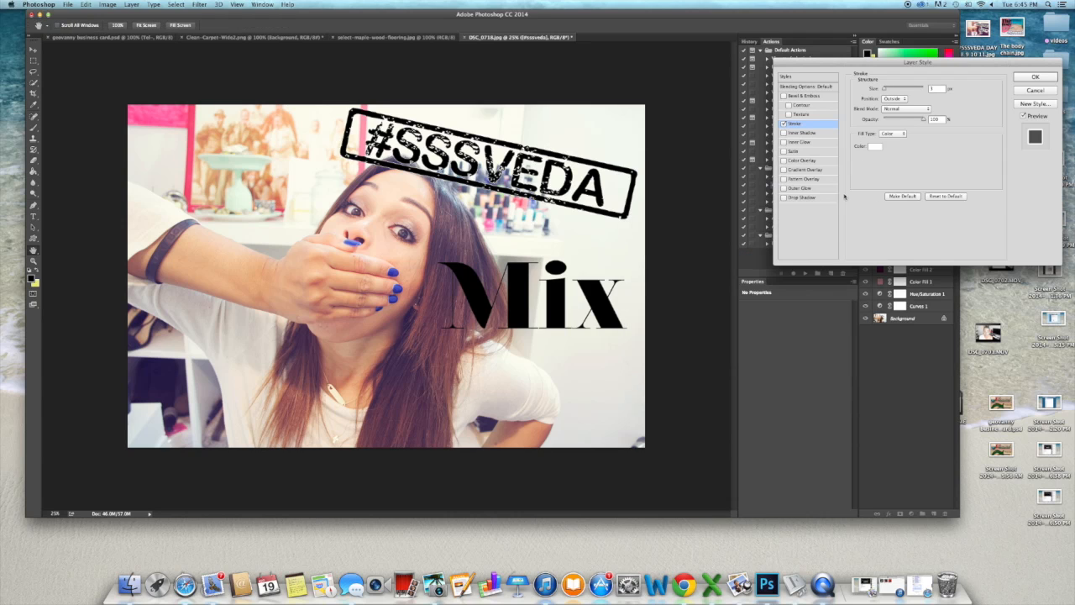
Thicken the stamp text's outside stroke until it forms a solid white border around the stamp, and apply the style
{"action": "left_click_drag", "start_coordinate": [883, 90], "coordinate": [895, 89]}
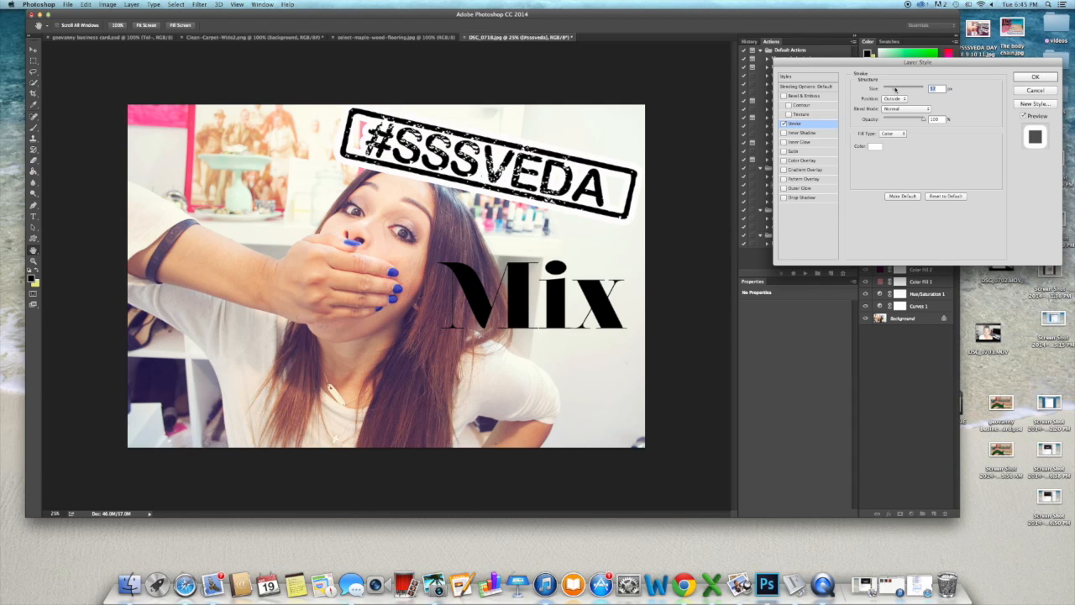
{"action": "left_click_drag", "start_coordinate": [895, 88], "coordinate": [900, 86]}
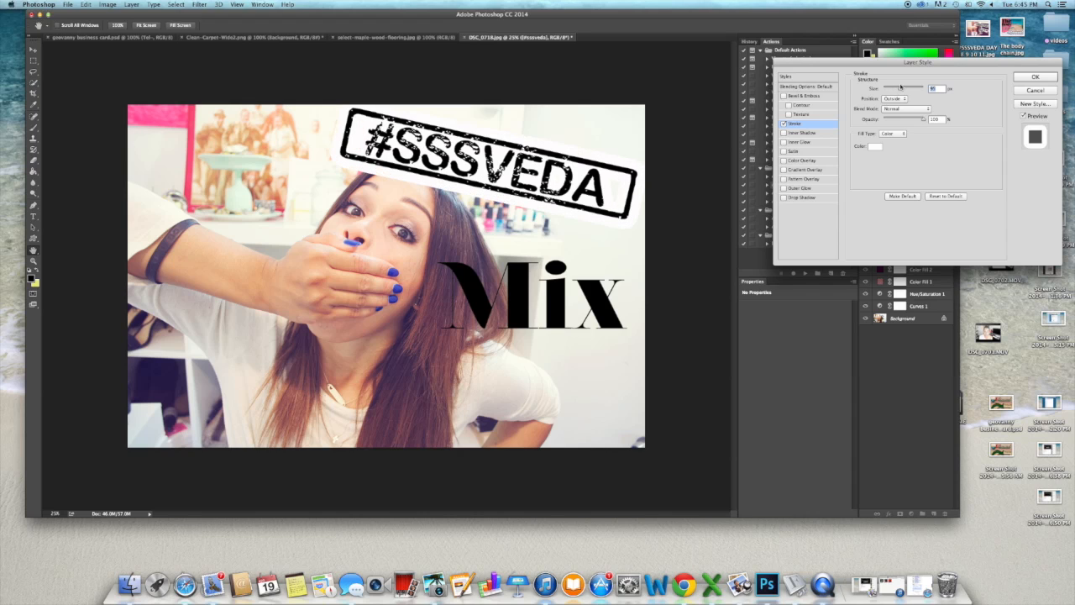
{"action": "left_click_drag", "start_coordinate": [900, 87], "coordinate": [897, 87]}
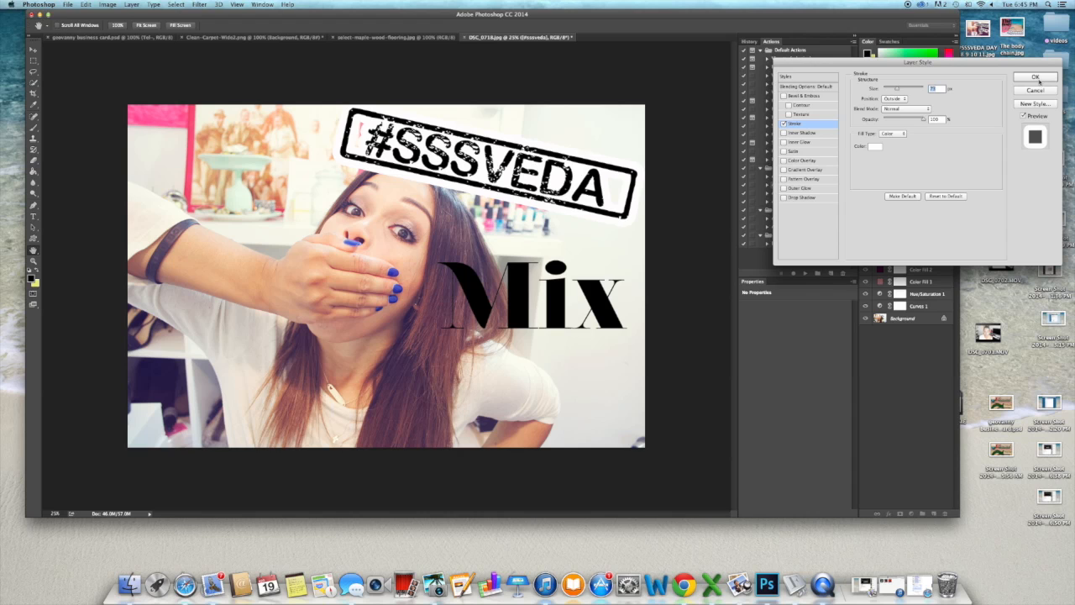
{"action": "left_click", "coordinate": [1035, 78]}
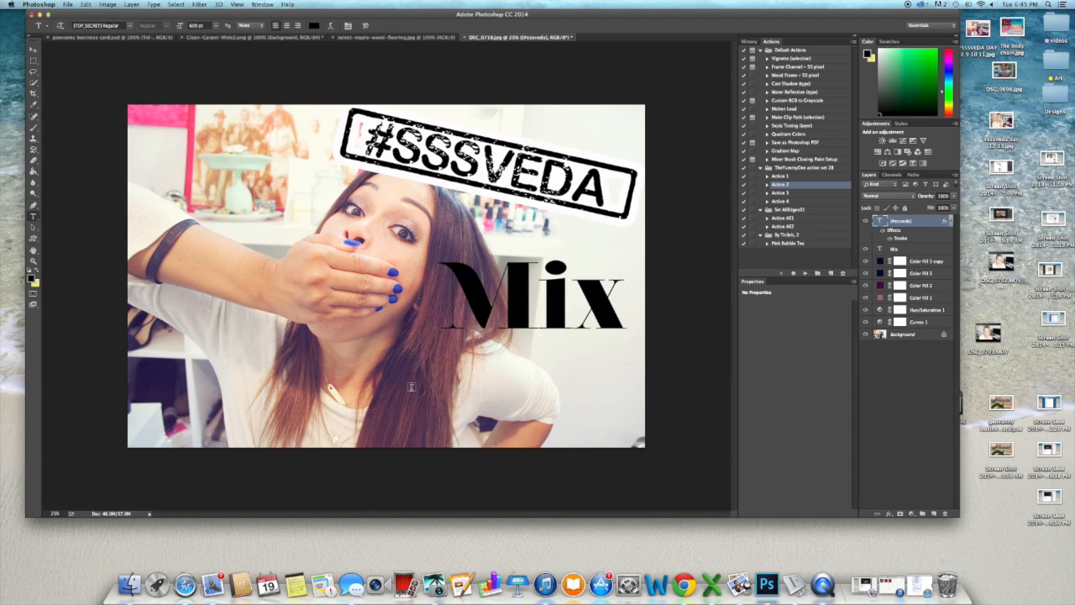
Give the Mix text a thick outside stroke in near-white #fdfcfc to match the stamp's border
{"action": "left_click", "coordinate": [891, 251]}
{"action": "left_click", "coordinate": [537, 273]}
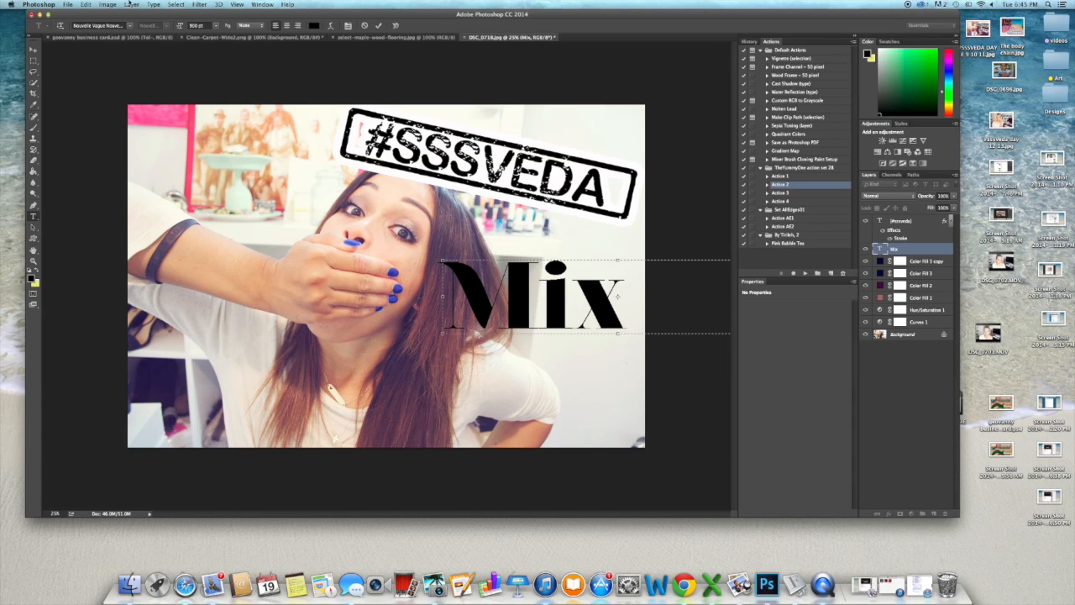
{"action": "left_click", "coordinate": [132, 5]}
{"action": "mouse_move", "coordinate": [168, 59]}
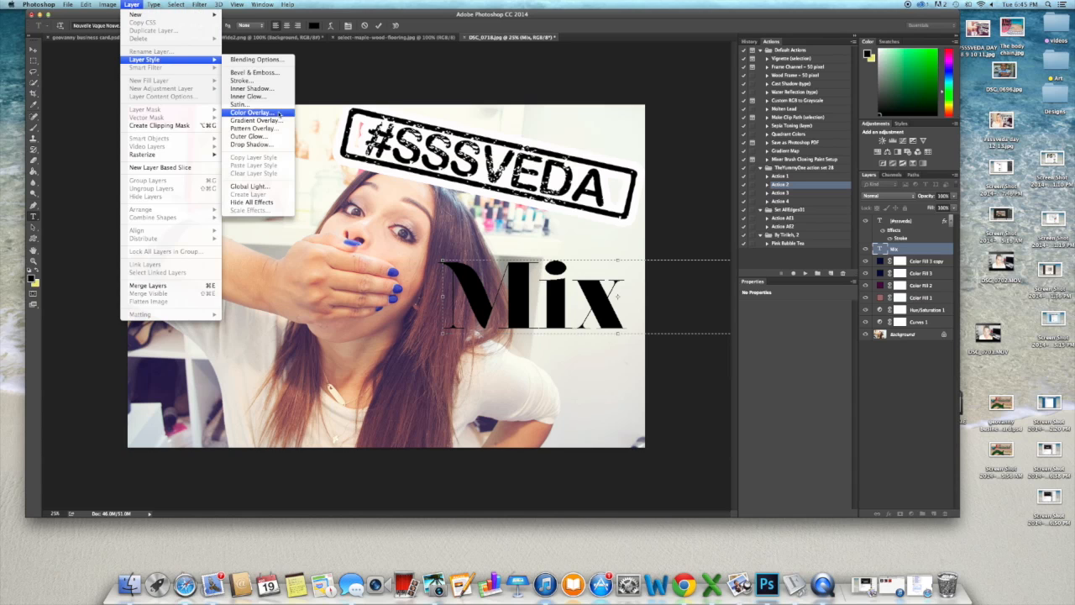
{"action": "left_click", "coordinate": [268, 83]}
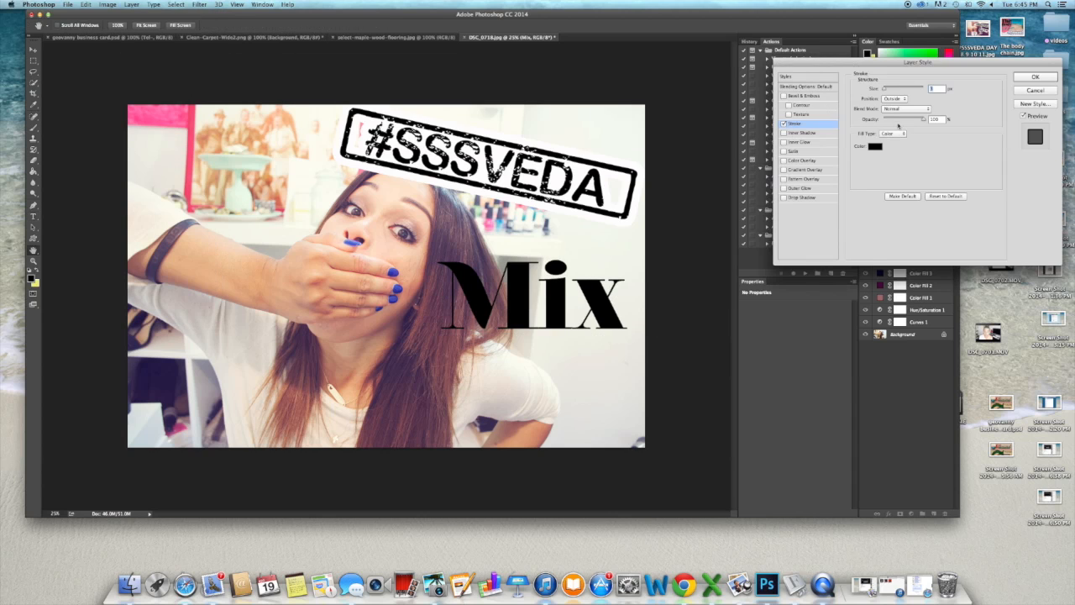
{"action": "left_click", "coordinate": [875, 147]}
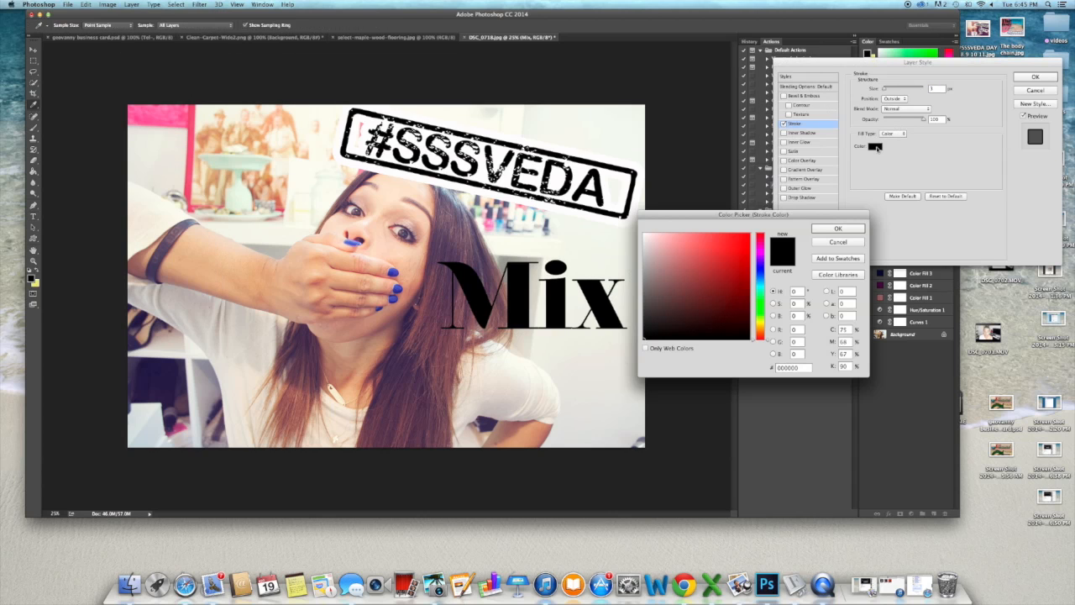
{"action": "left_click", "coordinate": [644, 235]}
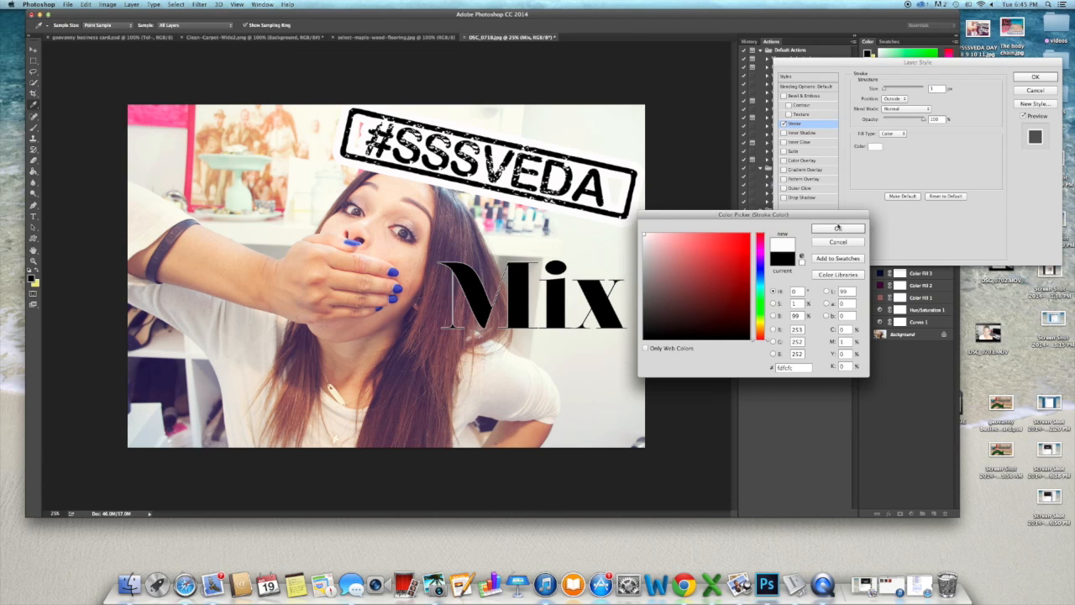
{"action": "left_click", "coordinate": [837, 229]}
{"action": "left_click_drag", "start_coordinate": [882, 91], "coordinate": [895, 90]}
{"action": "left_click", "coordinate": [1036, 77]}
Tilt the Mix text clockwise and arrange it directly beneath the #SSSVEDA stamp in the photo's lower-right area
{"action": "key", "text": "t"}
{"action": "left_click", "coordinate": [573, 336]}
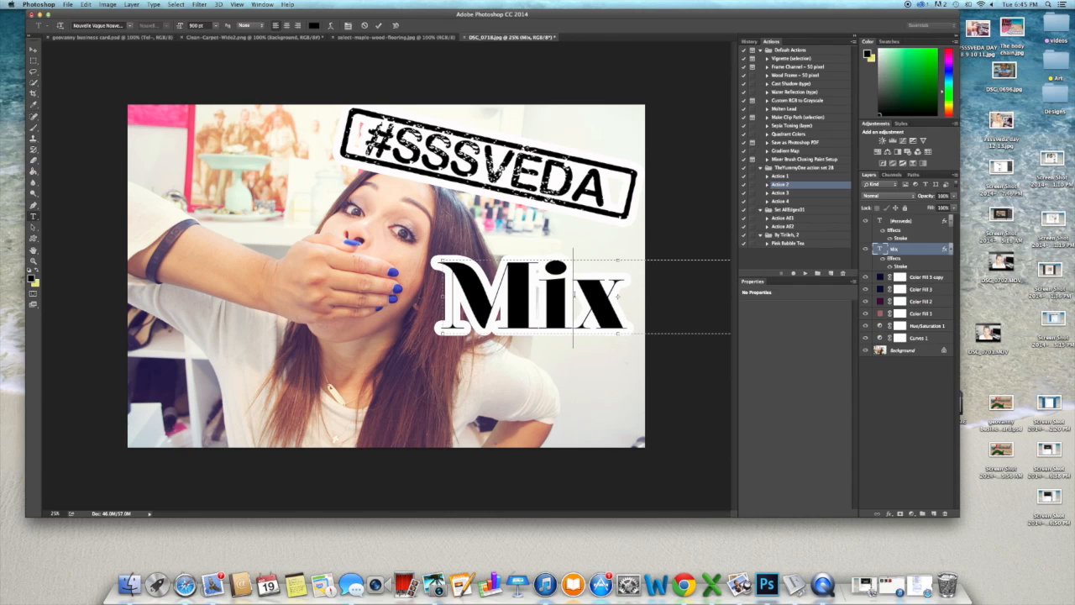
{"action": "left_click_drag", "start_coordinate": [600, 243], "coordinate": [587, 211]}
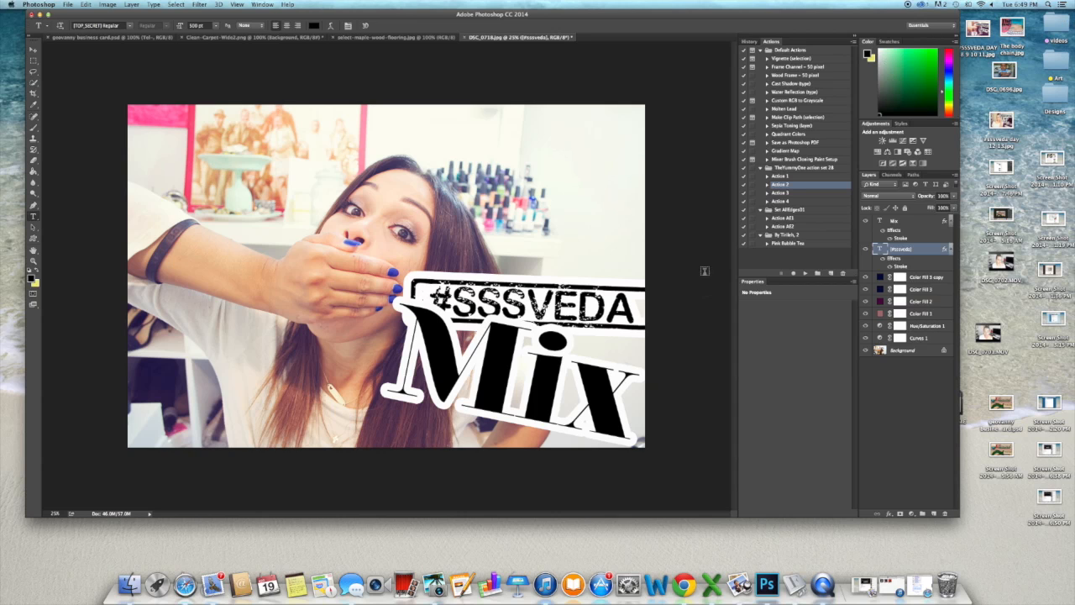
Flatten the image so all text, fill and adjustment layers are combined into the Background layer
{"action": "left_click", "coordinate": [921, 351]}
{"action": "left_click", "coordinate": [955, 177]}
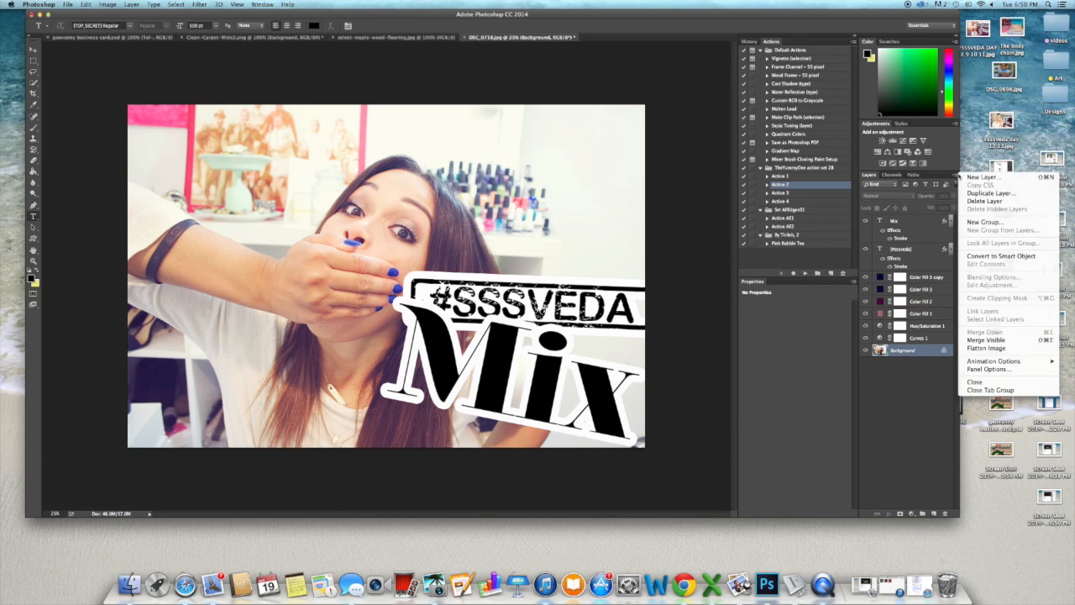
{"action": "left_click", "coordinate": [1009, 340]}
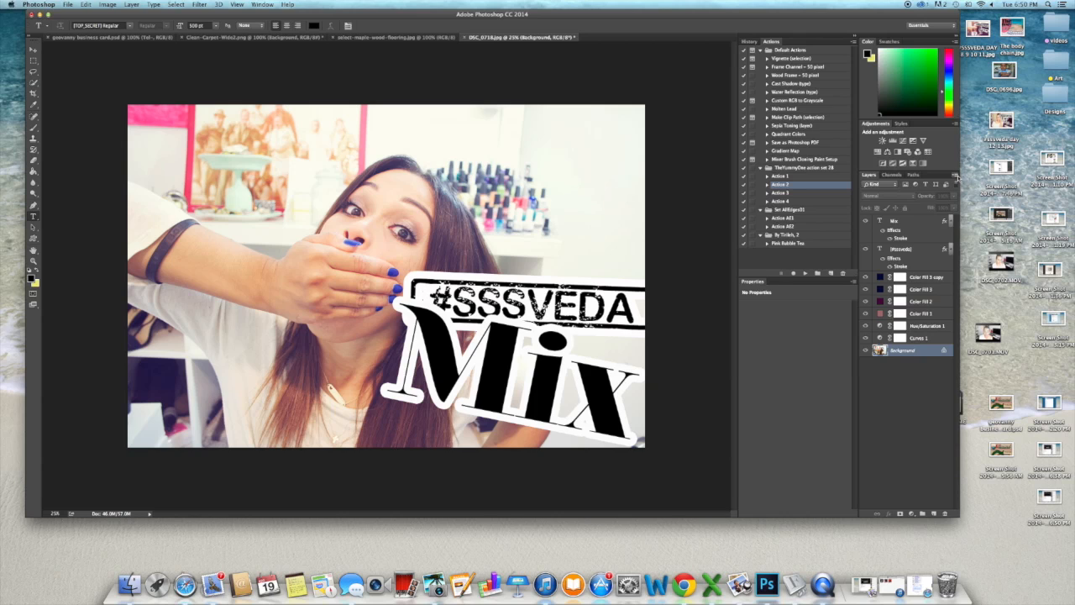
{"action": "left_click", "coordinate": [954, 180]}
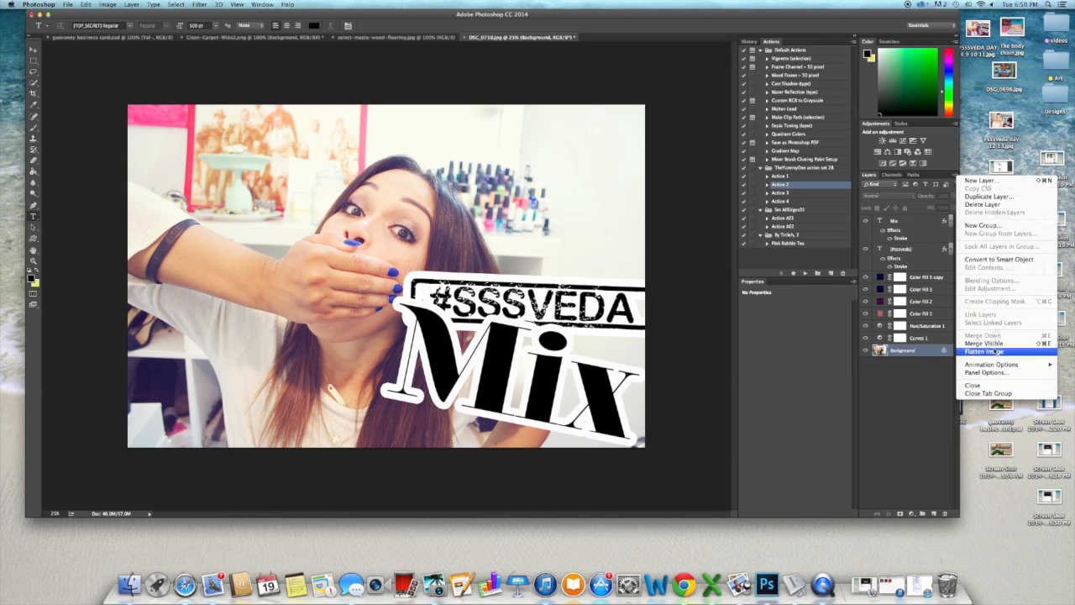
{"action": "left_click", "coordinate": [996, 351]}
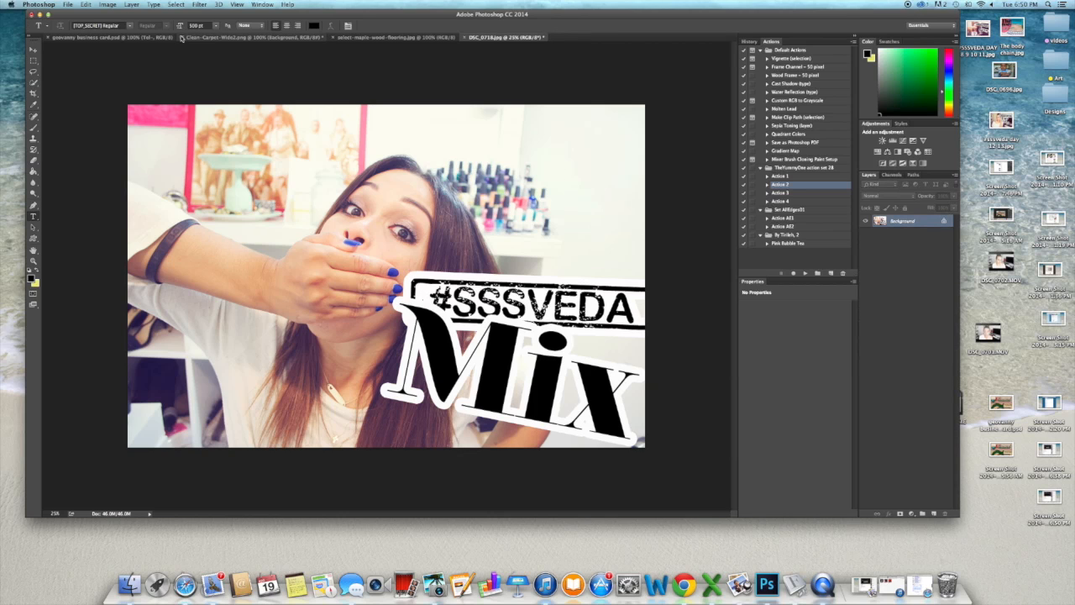
Start saving the image under a new name, entering "#sssveda mix" as the JPEG file name
{"action": "left_click", "coordinate": [68, 5]}
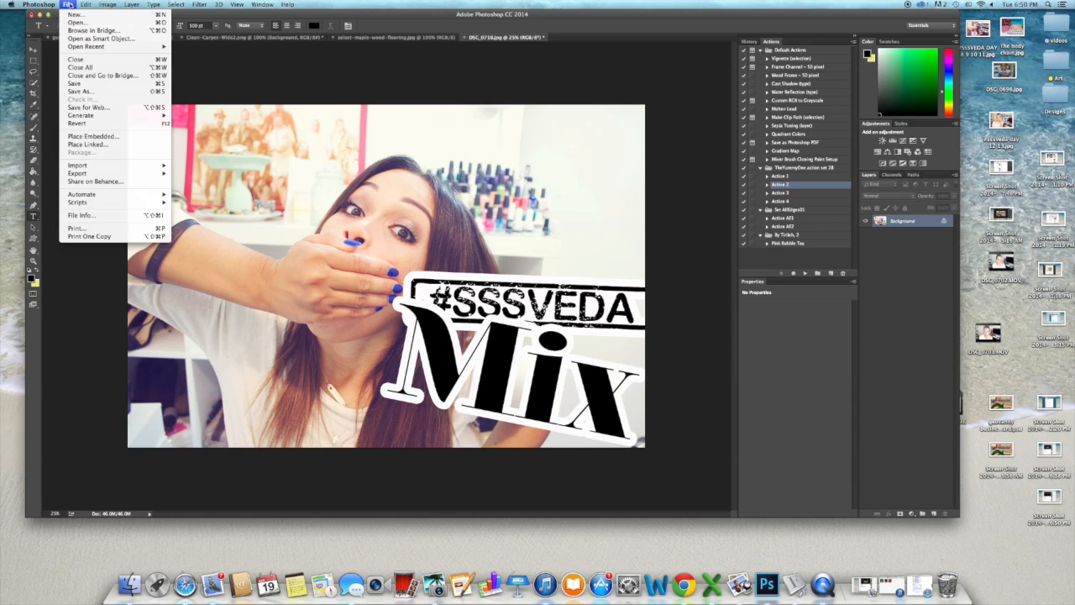
{"action": "left_click", "coordinate": [97, 92]}
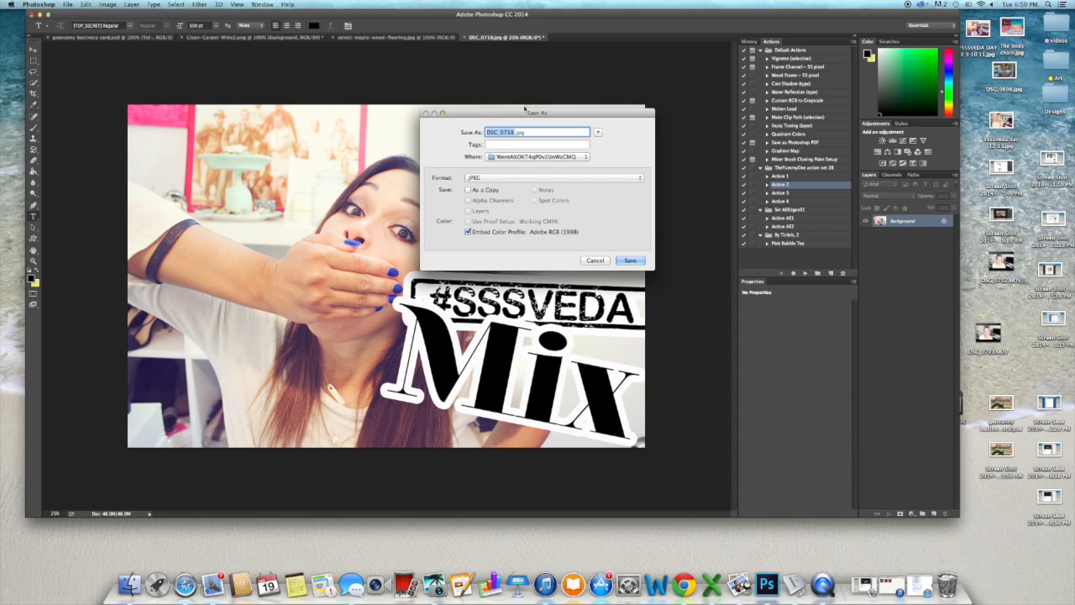
{"action": "type", "text": "a"}
{"action": "type", "text": "sveda"}
{"action": "type", "text": " mi"}
{"action": "type", "text": "x"}
{"action": "key", "text": "BackSpace"}
{"action": "type", "text": "x"}
Choose the Desktop as the save location and save the JPEG at Maximum quality with Baseline ("Standard") format
{"action": "left_click", "coordinate": [501, 159]}
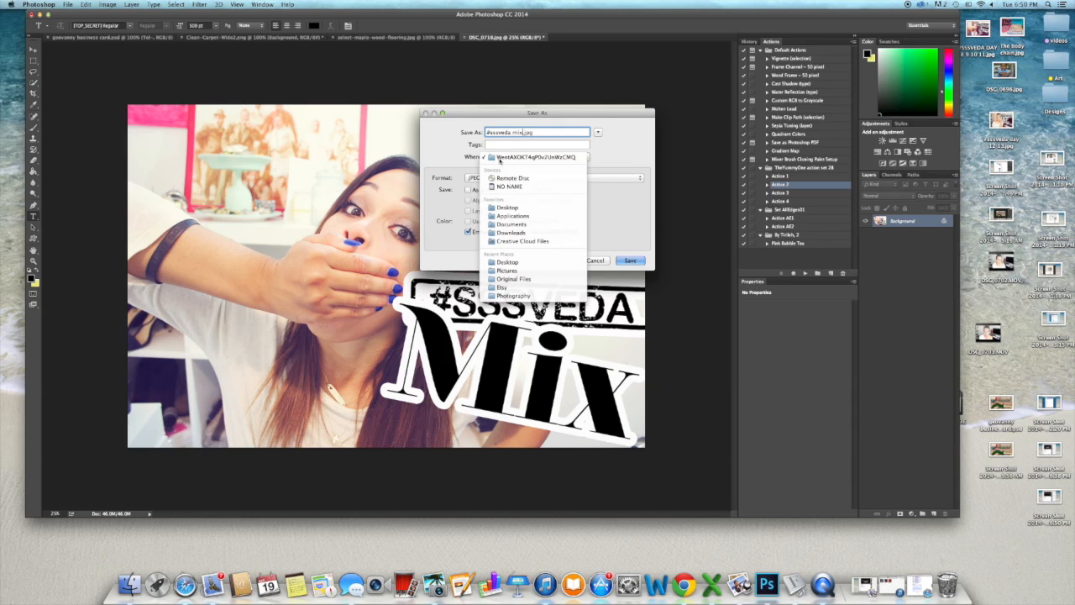
{"action": "left_click", "coordinate": [507, 157]}
{"action": "left_click", "coordinate": [509, 159]}
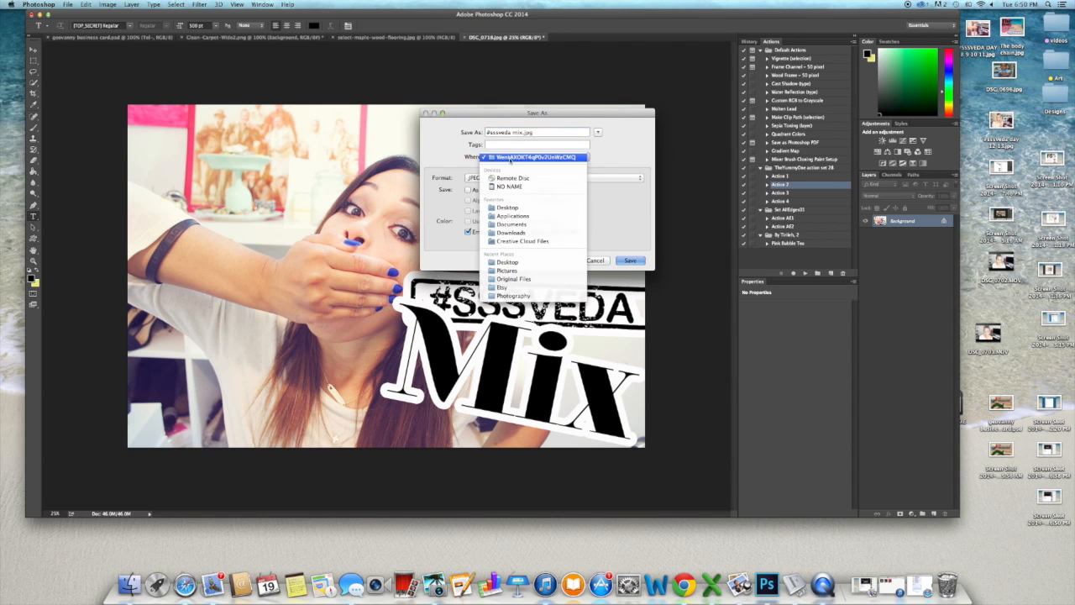
{"action": "left_click", "coordinate": [510, 210]}
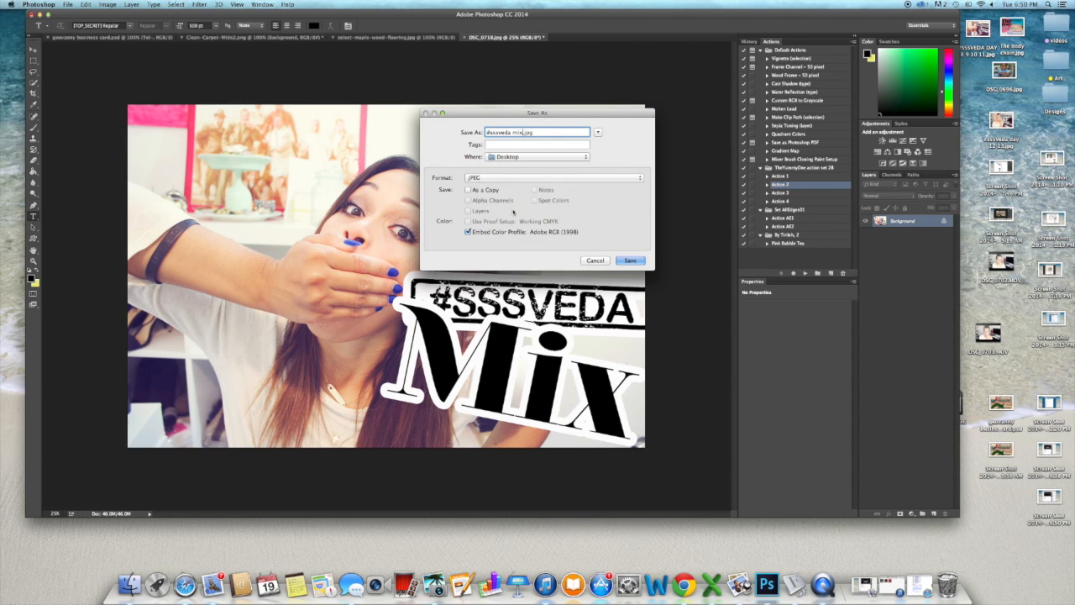
{"action": "left_click", "coordinate": [630, 260]}
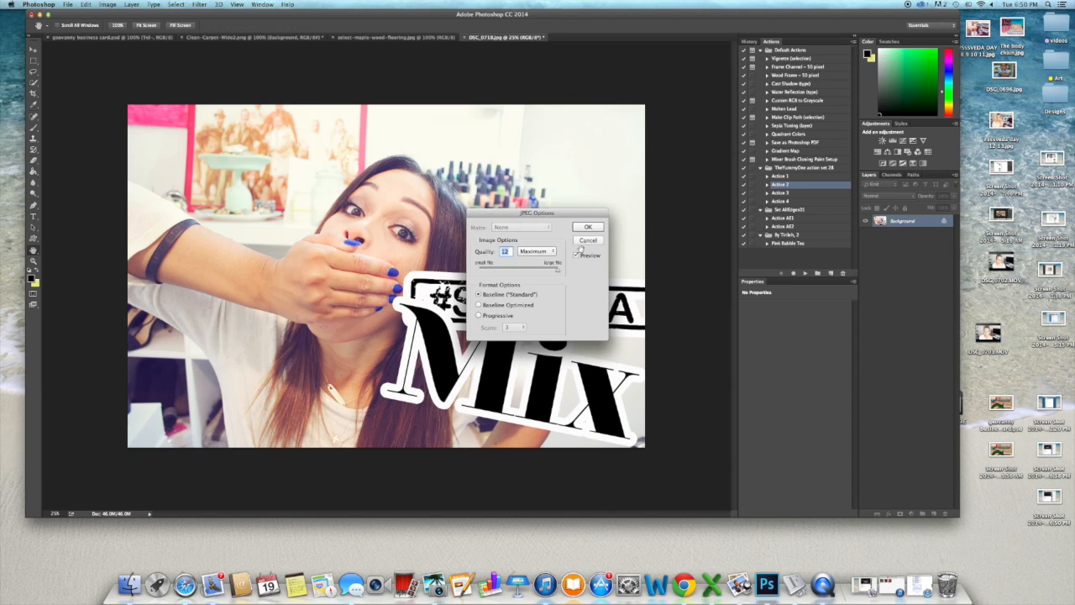
{"action": "left_click", "coordinate": [583, 228]}
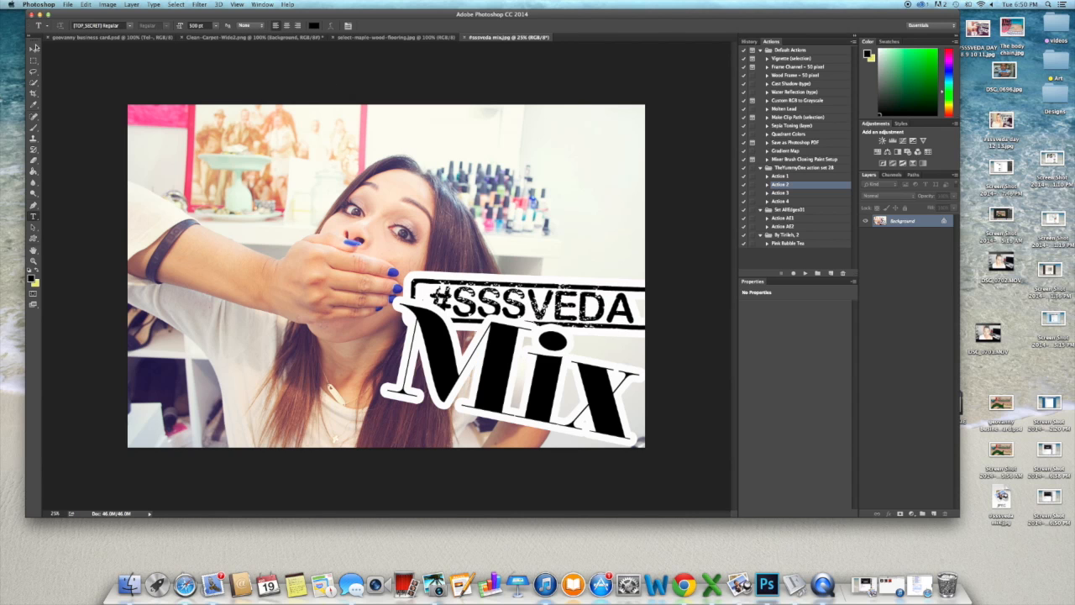
Minimize the Photoshop and iPhoto windows and open #sssveda mix.jpg from the desktop in Preview
{"action": "left_click", "coordinate": [38, 16]}
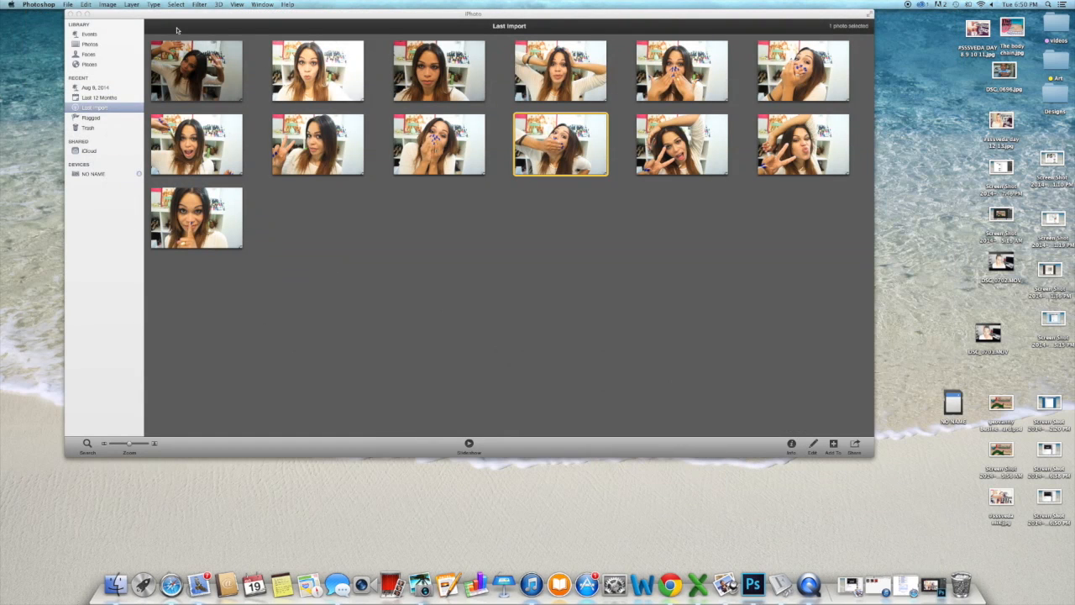
{"action": "left_click", "coordinate": [80, 14]}
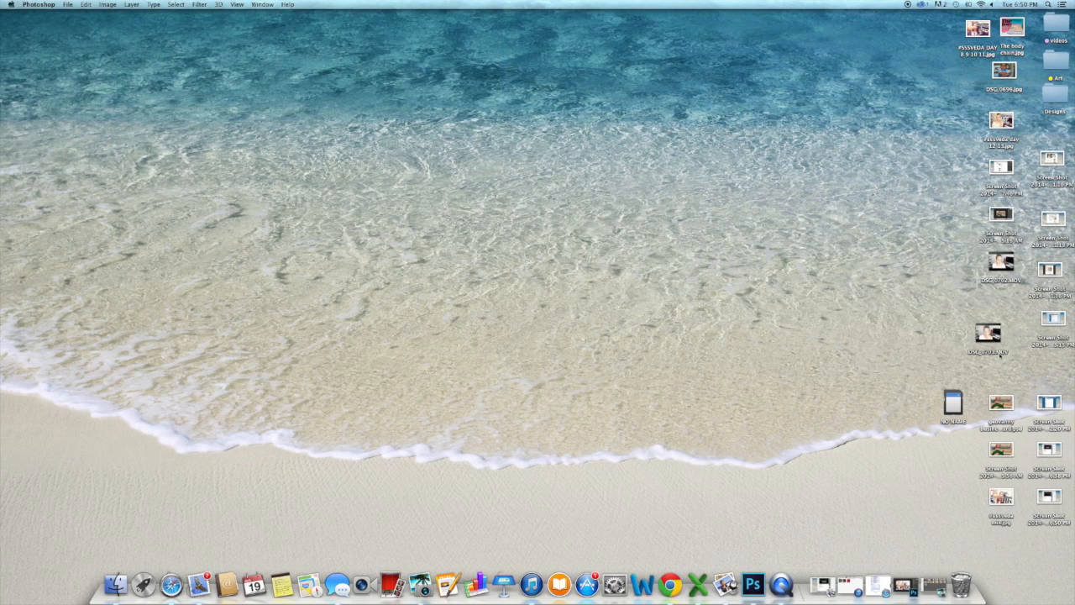
{"action": "double_click", "coordinate": [1000, 497]}
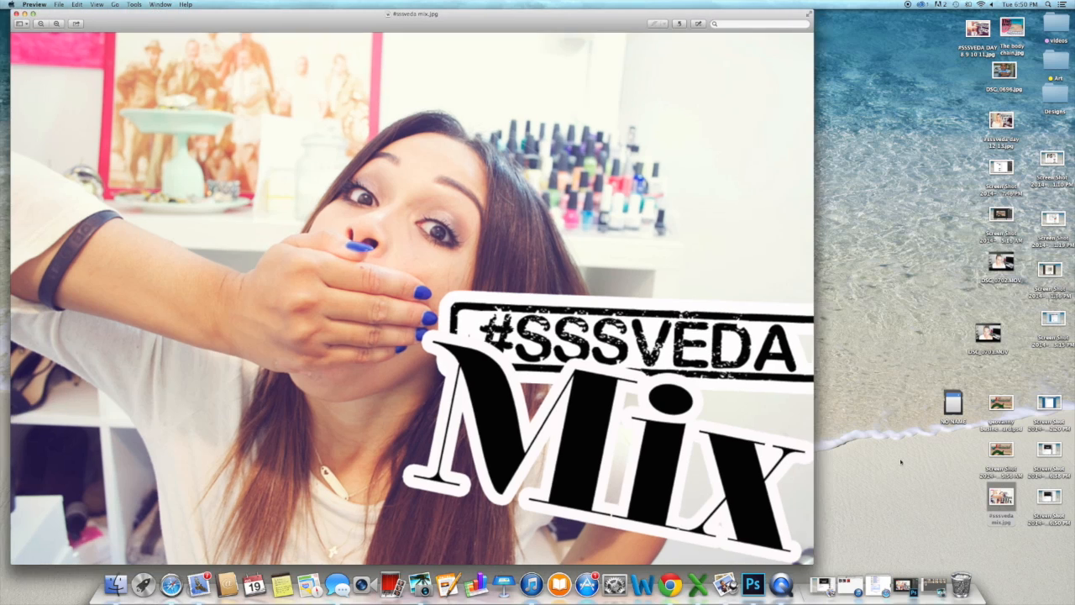
Scale the image proportionally to 1000 pixels wide, then put its window away and deselect the file on the desktop
{"action": "left_click", "coordinate": [134, 4]}
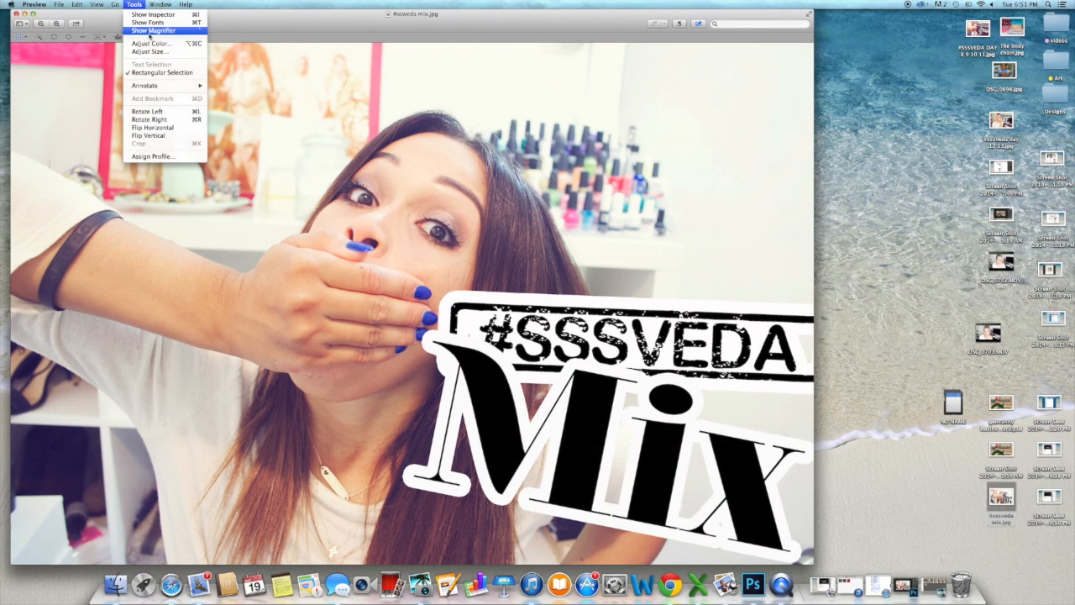
{"action": "left_click", "coordinate": [152, 56]}
{"action": "type", "text": "100"}
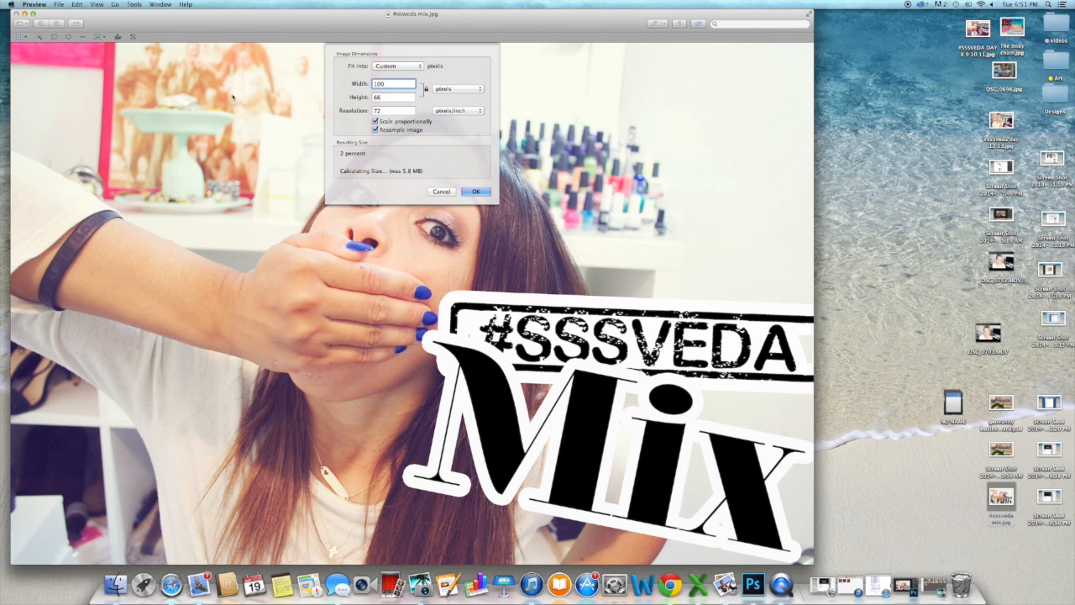
{"action": "type", "text": "0"}
{"action": "left_click", "coordinate": [474, 191]}
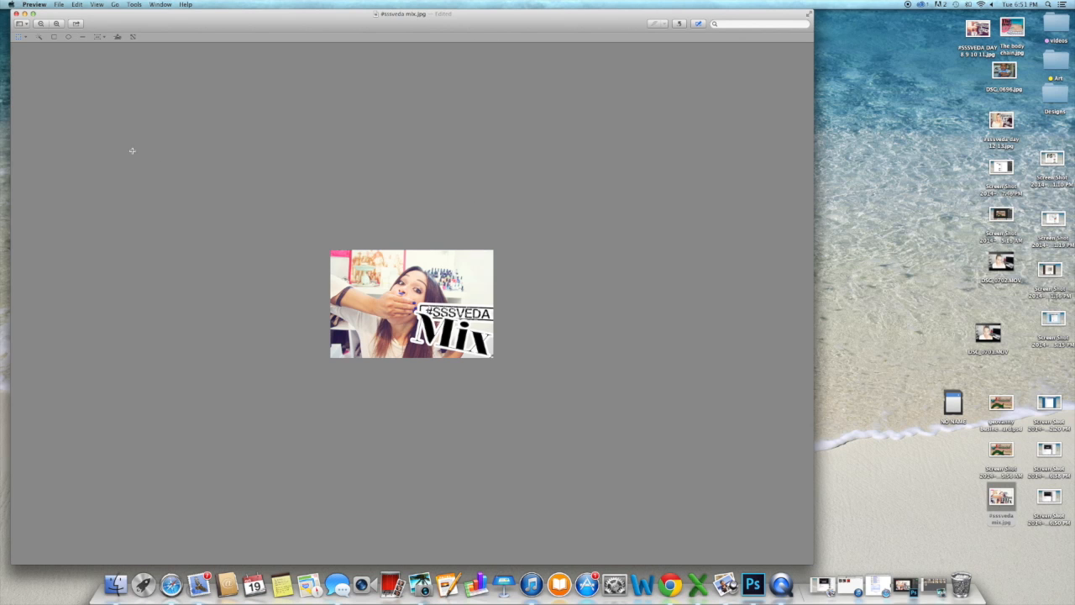
{"action": "left_click", "coordinate": [24, 15]}
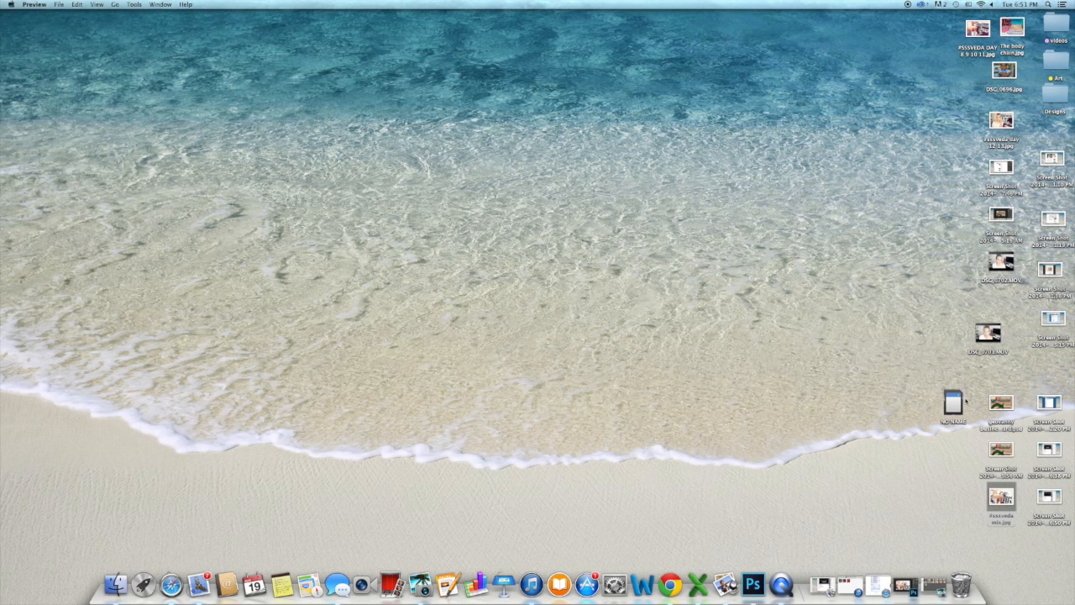
{"action": "left_click", "coordinate": [948, 515]}
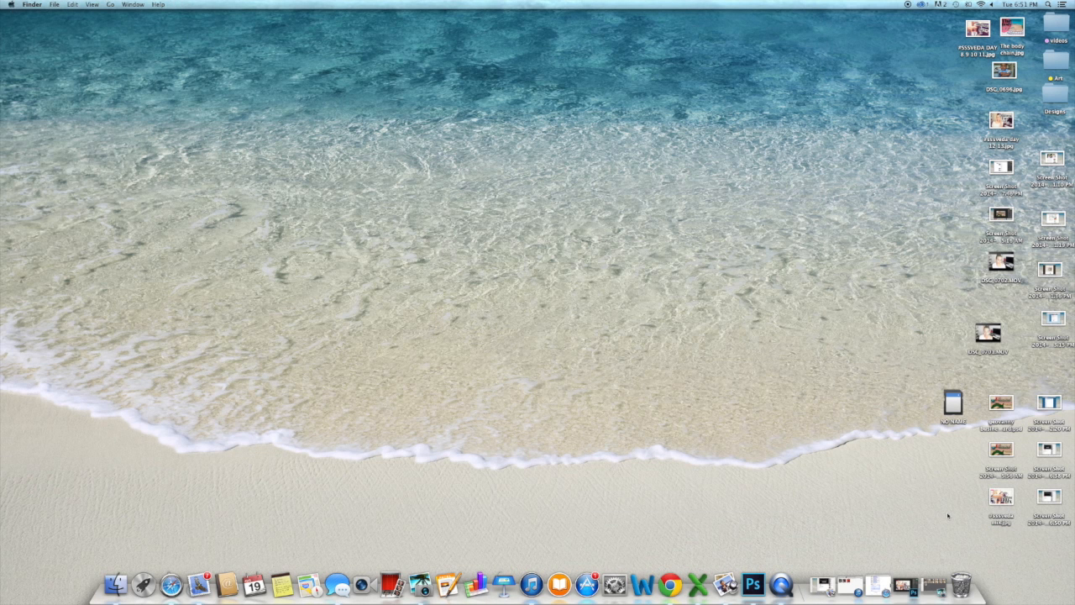